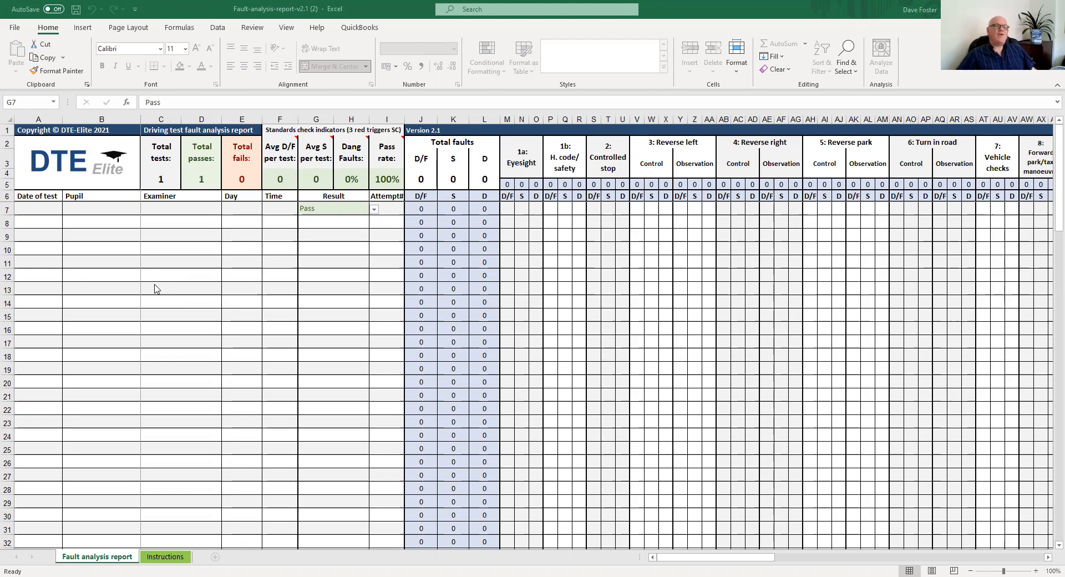
{"action": "left_click", "coordinate": [48, 208]}
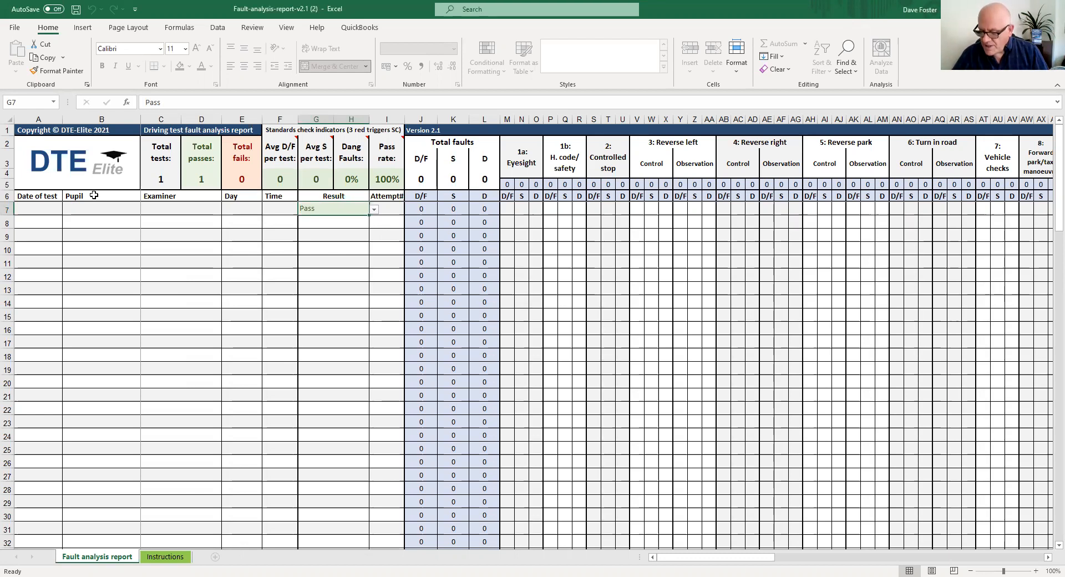
{"action": "type", "text": "07/"}
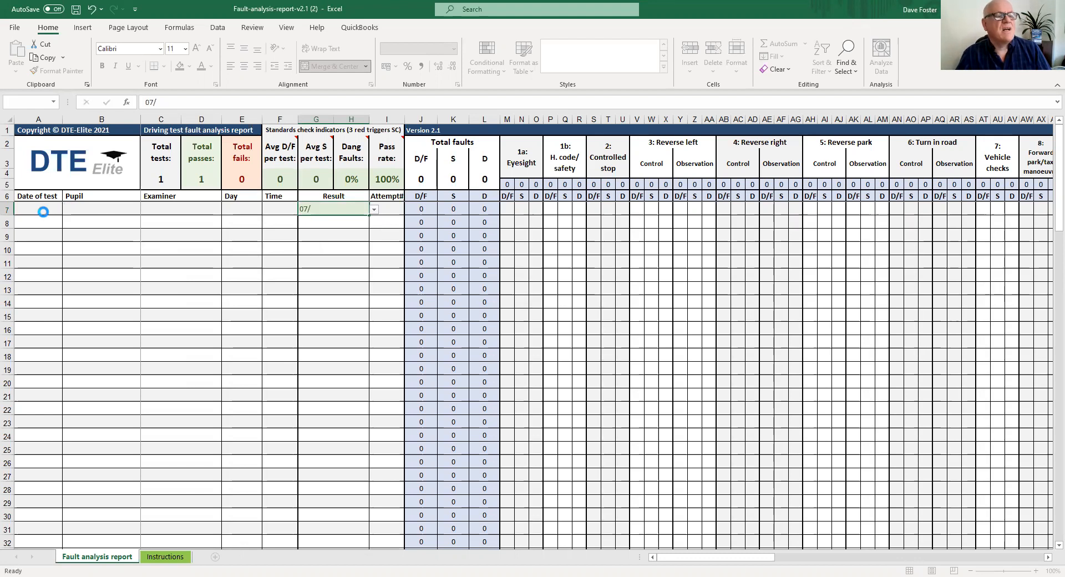
{"action": "left_click", "coordinate": [49, 210]}
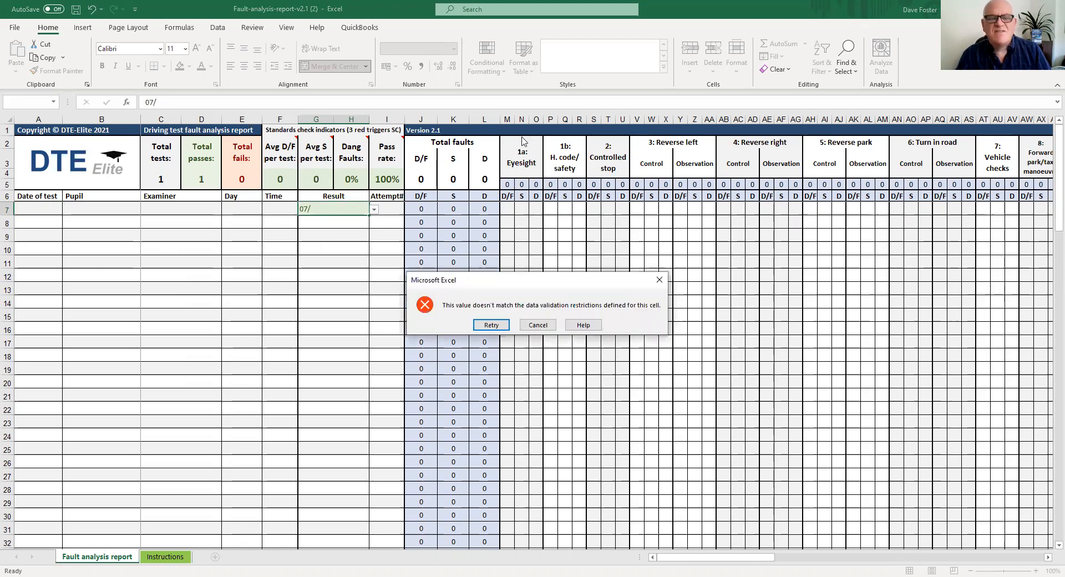
{"action": "left_click", "coordinate": [541, 331]}
In row 7, enter 07/09/2021 as the date of test and "a pupil" as the pupil.
{"action": "left_click", "coordinate": [36, 210]}
{"action": "type", "text": "07/09/2021"}
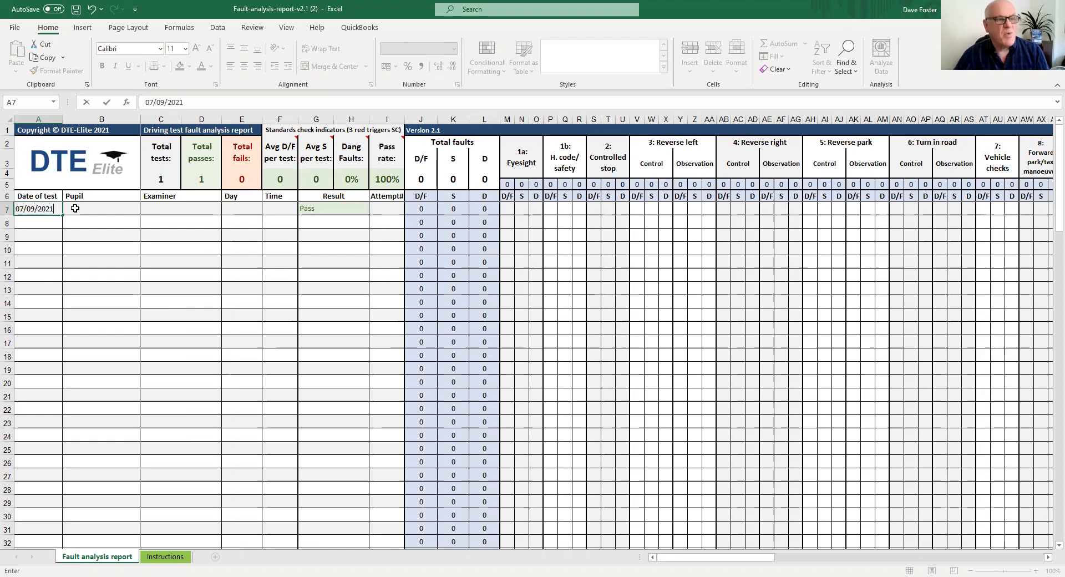
{"action": "left_click", "coordinate": [75, 208]}
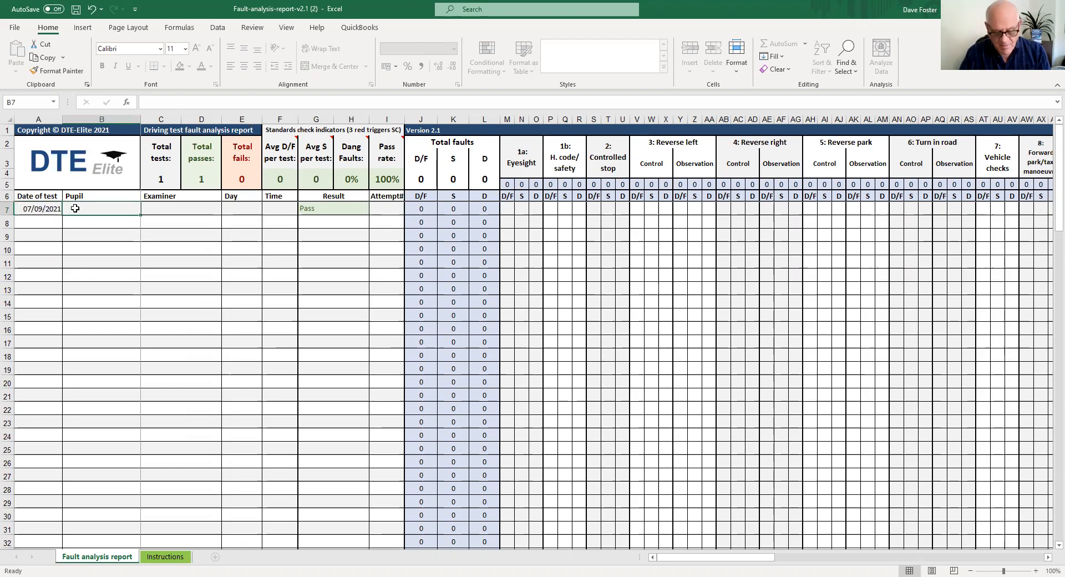
{"action": "type", "text": "a pupil"}
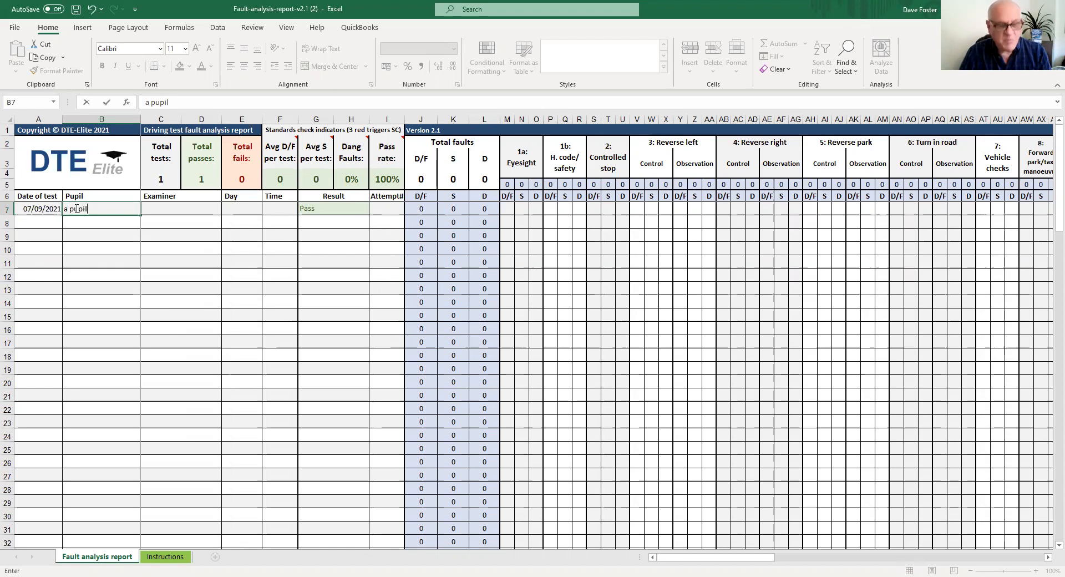
{"action": "key", "text": "Tab"}
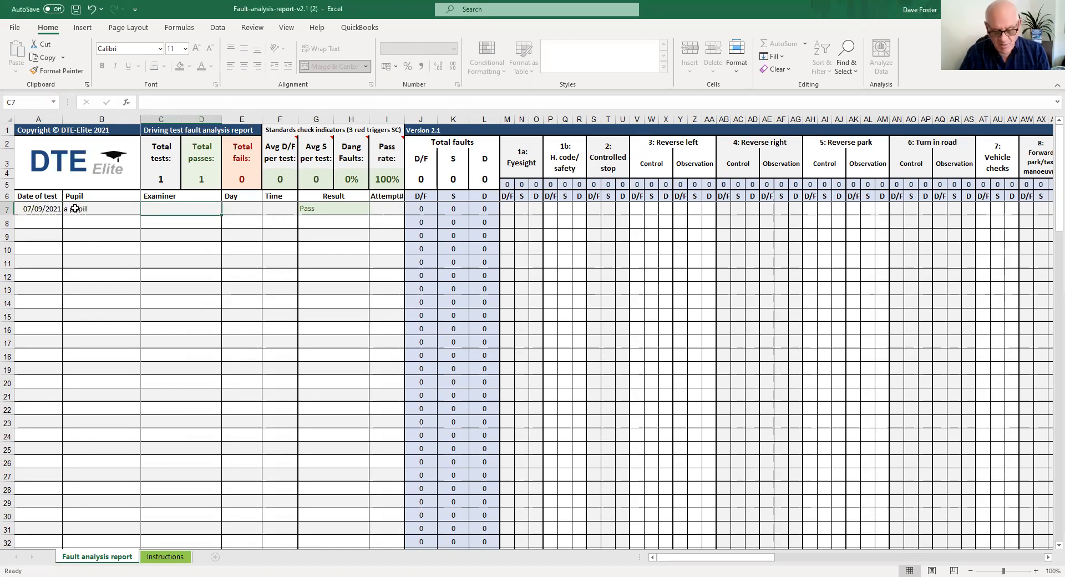
Fill in row 7 with "a examiner" as the examiner, "thu" as the day and "3pm" as the time.
{"action": "type", "text": "a examiner"}
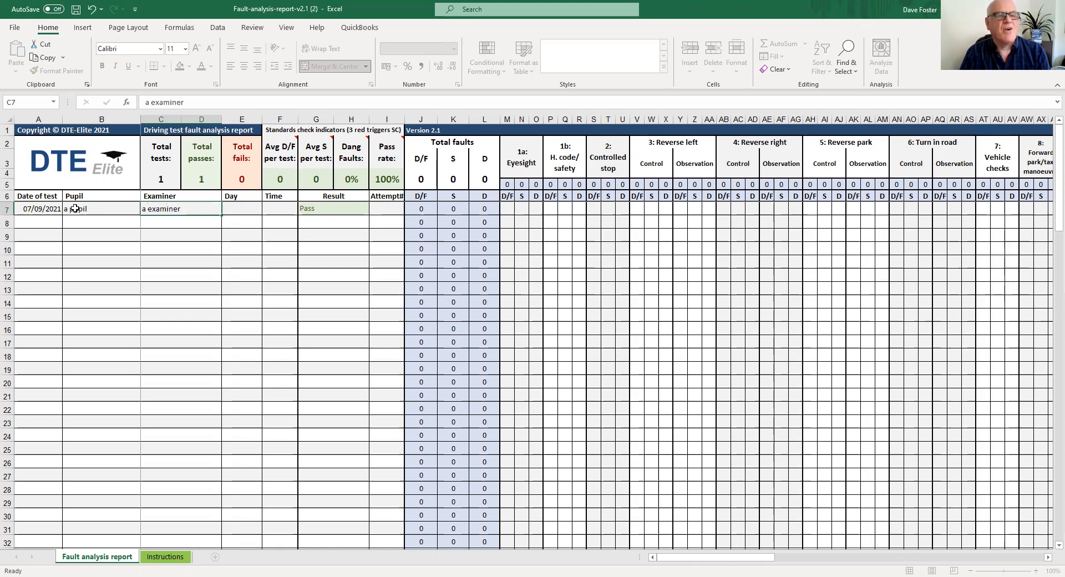
{"action": "key", "text": "Tab"}
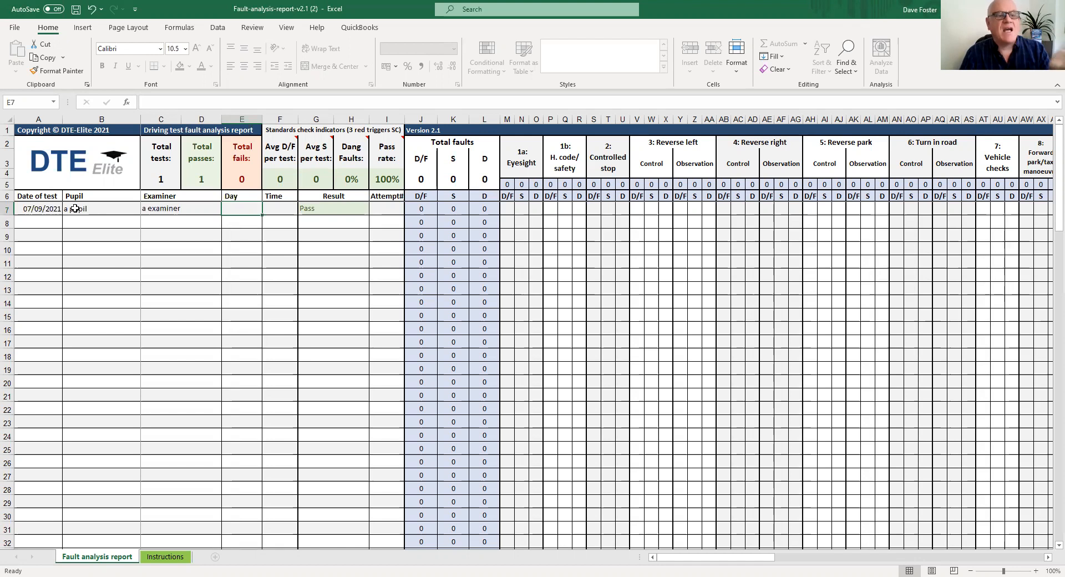
{"action": "type", "text": "th"}
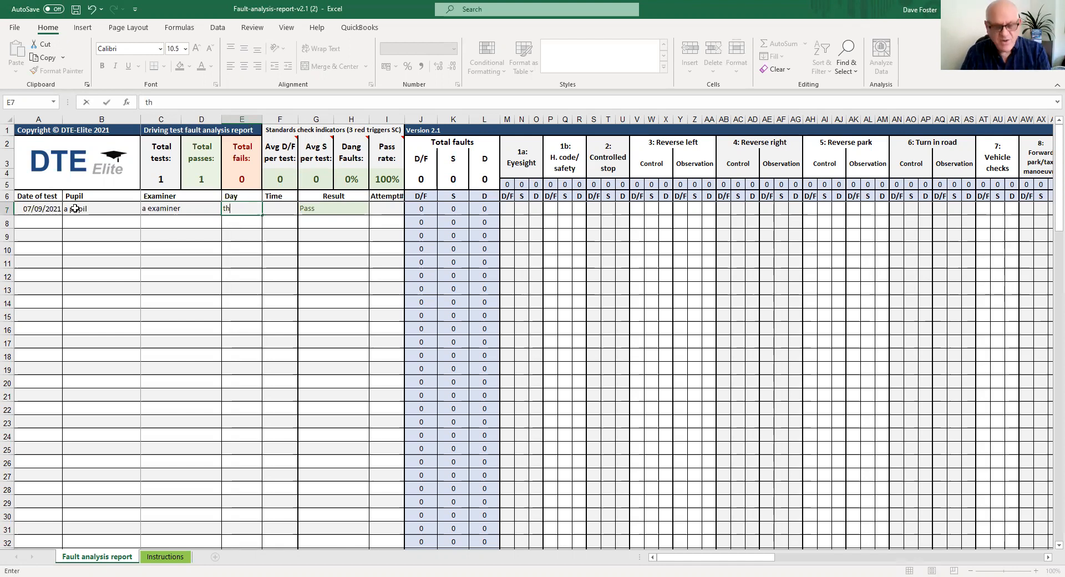
{"action": "type", "text": "u"}
{"action": "key", "text": "Tab"}
{"action": "type", "text": "3pm"}
{"action": "key", "text": "Tab"}
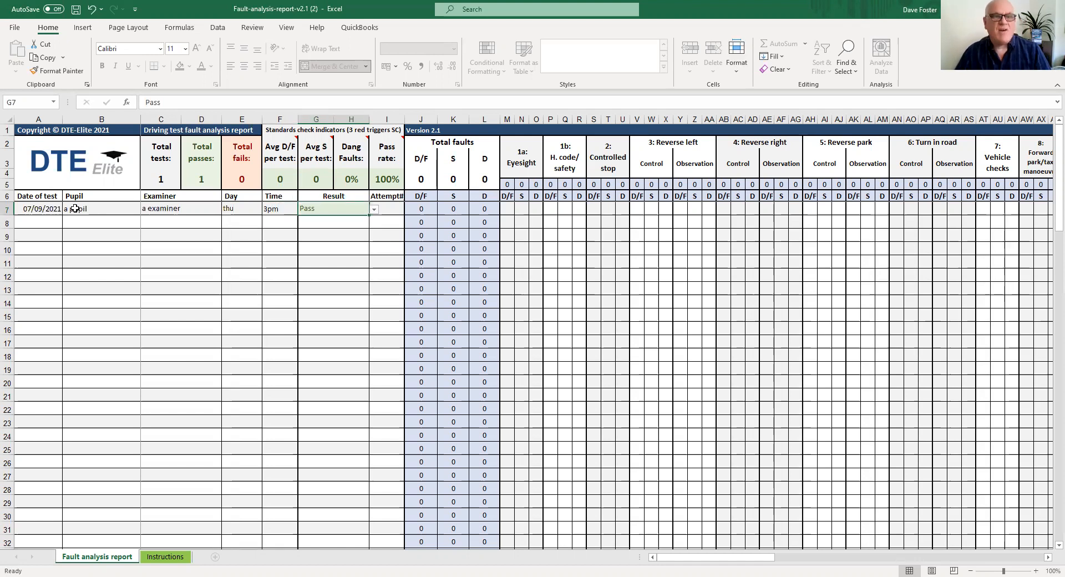
{"action": "left_click", "coordinate": [375, 210]}
{"action": "left_click", "coordinate": [344, 219]}
{"action": "left_click", "coordinate": [340, 223]}
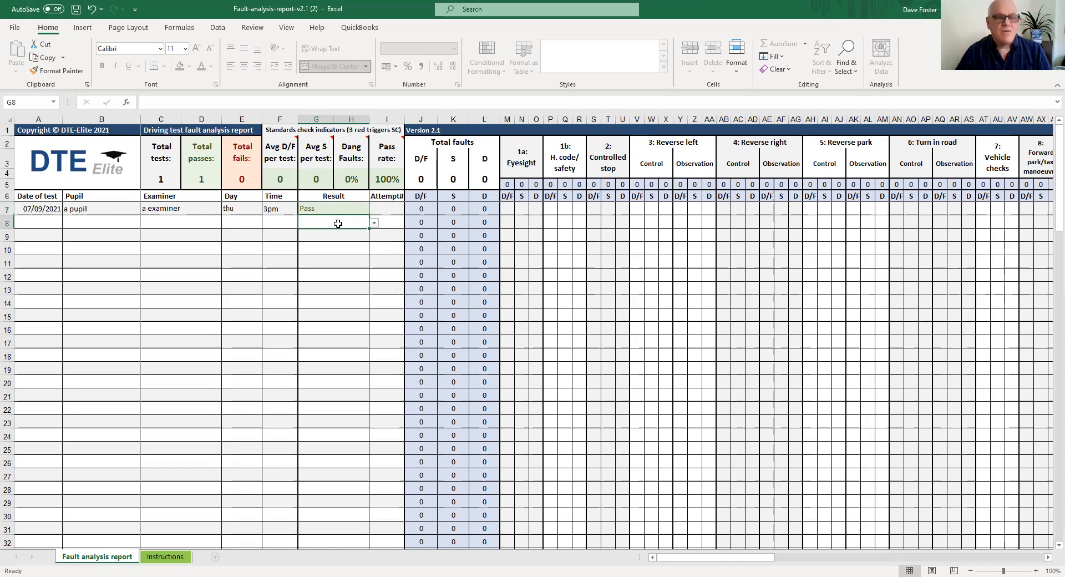
{"action": "type", "text": "f"}
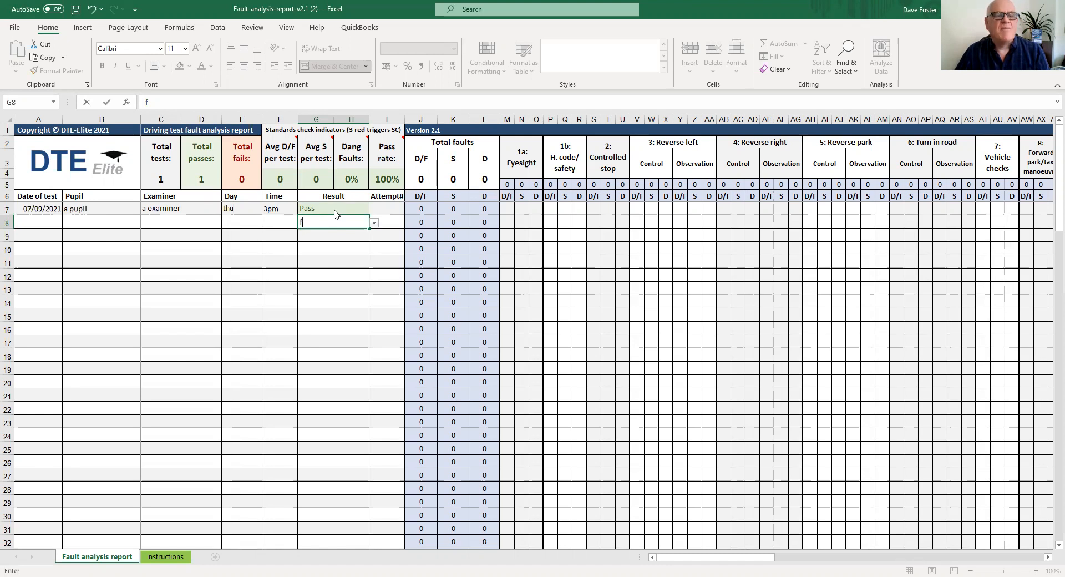
{"action": "key", "text": "Return"}
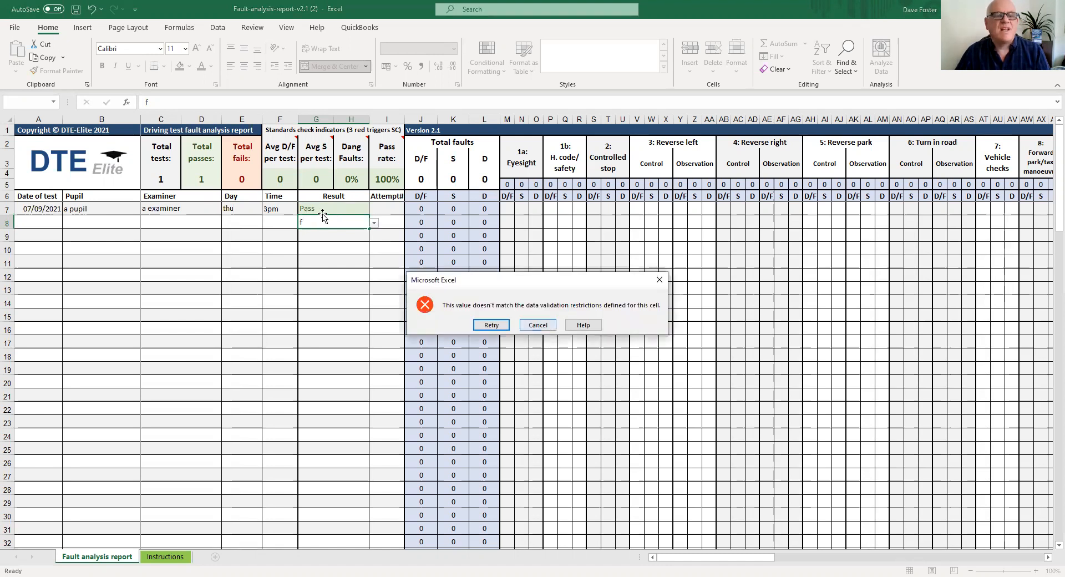
{"action": "key", "text": "Escape"}
Enter 1 as the attempt number for the test in row 7.
{"action": "left_click", "coordinate": [377, 206]}
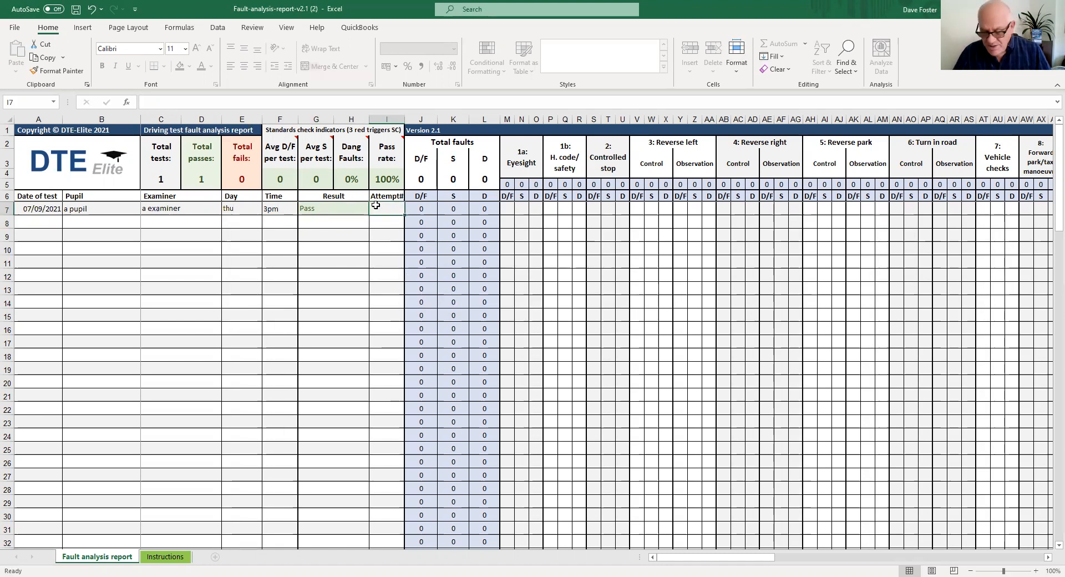
{"action": "type", "text": "1"}
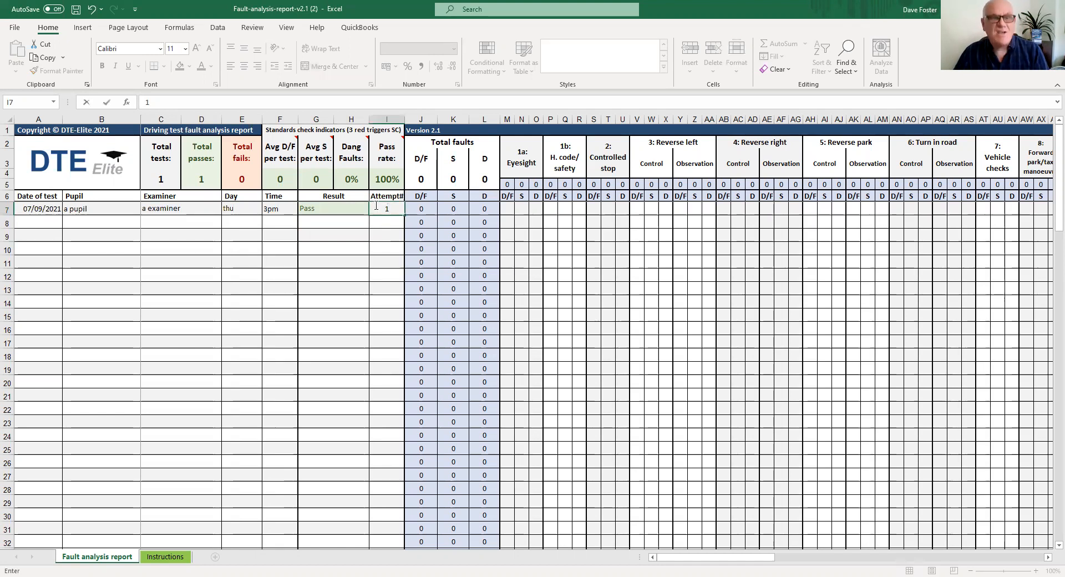
{"action": "key", "text": "Tab"}
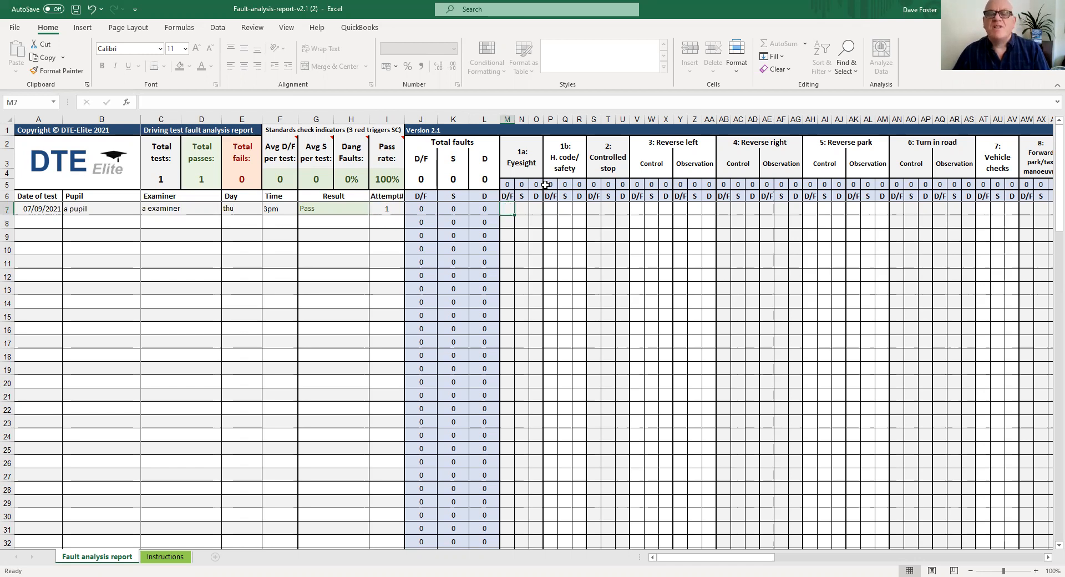
Record 1 driving fault (D/F) under Controlled stop for the test in row 7.
{"action": "key", "text": "Tab"}
{"action": "key", "text": "Tab"}
{"action": "key", "text": "Tab"}
{"action": "key", "text": "Tab"}
{"action": "key", "text": "Tab"}
{"action": "key", "text": "Tab"}
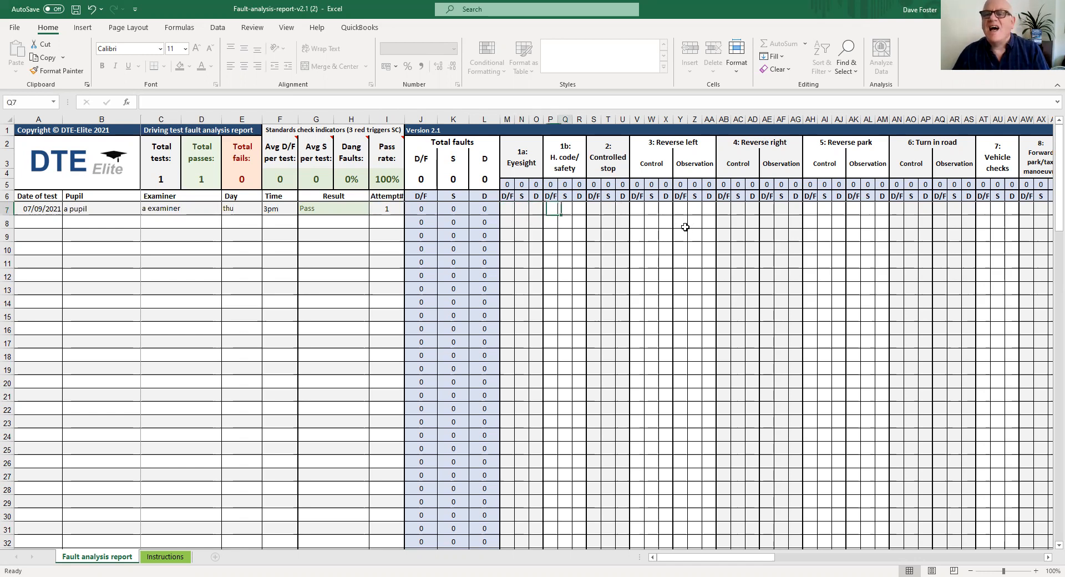
{"action": "left_click", "coordinate": [610, 211]}
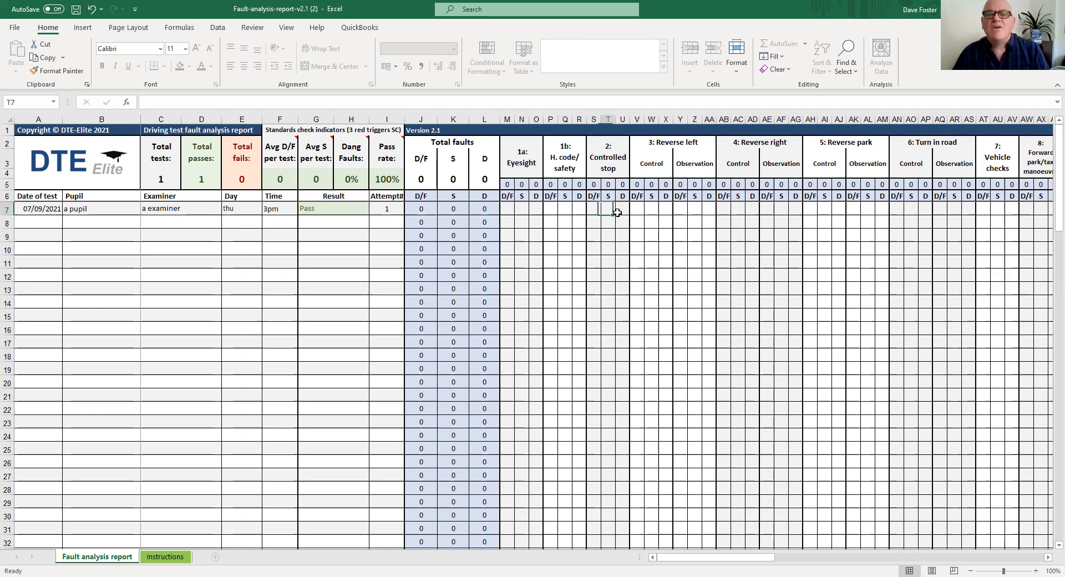
{"action": "left_click", "coordinate": [596, 209]}
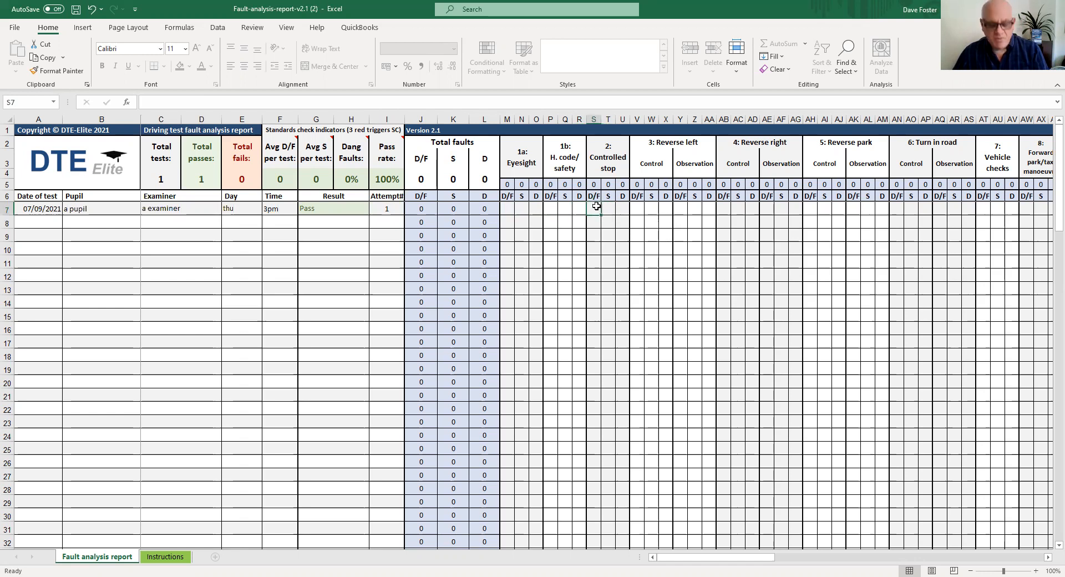
{"action": "type", "text": "1"}
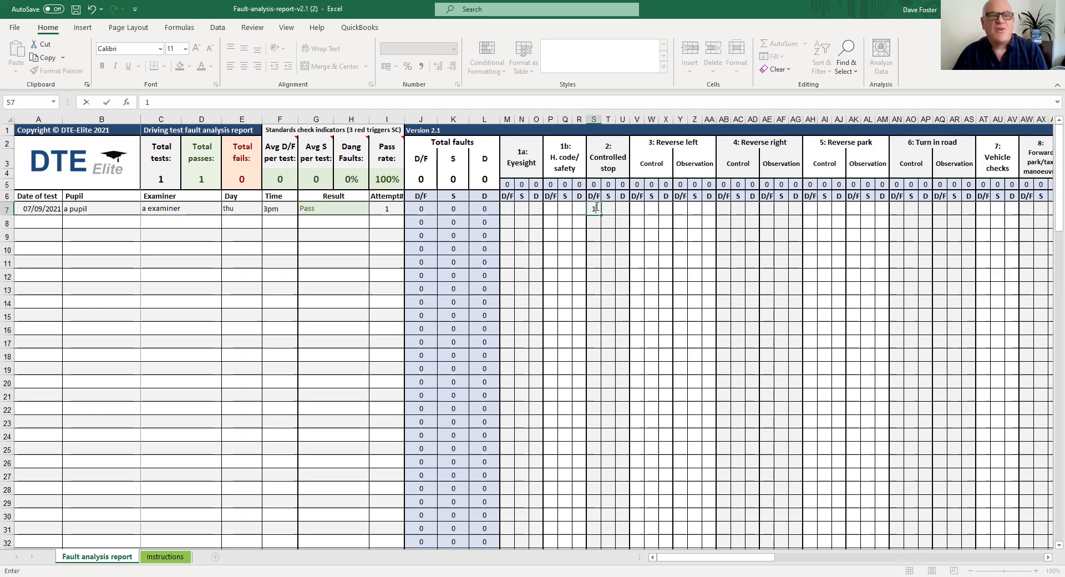
{"action": "key", "text": "Tab"}
Record 1 driving fault (D/F) under Control – Steering for the test in row 7.
{"action": "key", "text": "Tab"}
{"action": "key", "text": "Tab"}
{"action": "key", "text": "Tab"}
{"action": "key", "text": "Tab"}
{"action": "key", "text": "Tab"}
{"action": "key", "text": "Tab"}
{"action": "key", "text": "Tab"}
{"action": "key", "text": "Tab"}
{"action": "key", "text": "Tab"}
{"action": "key", "text": "Tab"}
{"action": "key", "text": "Tab"}
{"action": "key", "text": "Tab"}
{"action": "key", "text": "Tab"}
{"action": "key", "text": "Tab"}
{"action": "key", "text": "Tab"}
{"action": "key", "text": "Tab"}
{"action": "key", "text": "Tab"}
{"action": "key", "text": "Tab"}
{"action": "key", "text": "Tab"}
{"action": "key", "text": "Tab"}
{"action": "key", "text": "Tab"}
{"action": "key", "text": "Tab"}
{"action": "key", "text": "Tab"}
{"action": "key", "text": "Tab"}
{"action": "key", "text": "Tab"}
{"action": "key", "text": "Tab"}
{"action": "key", "text": "Tab"}
{"action": "key", "text": "Tab"}
{"action": "key", "text": "Tab"}
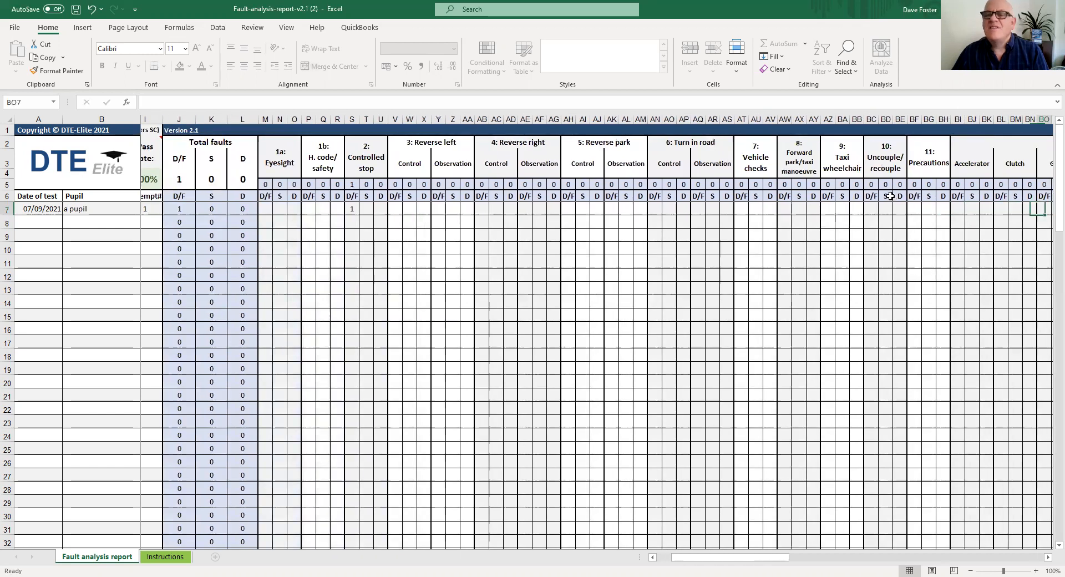
{"action": "key", "text": "Tab"}
{"action": "key", "text": "Tab"}
{"action": "key", "text": "Tab"}
{"action": "key", "text": "Tab"}
{"action": "key", "text": "Tab"}
{"action": "key", "text": "Tab"}
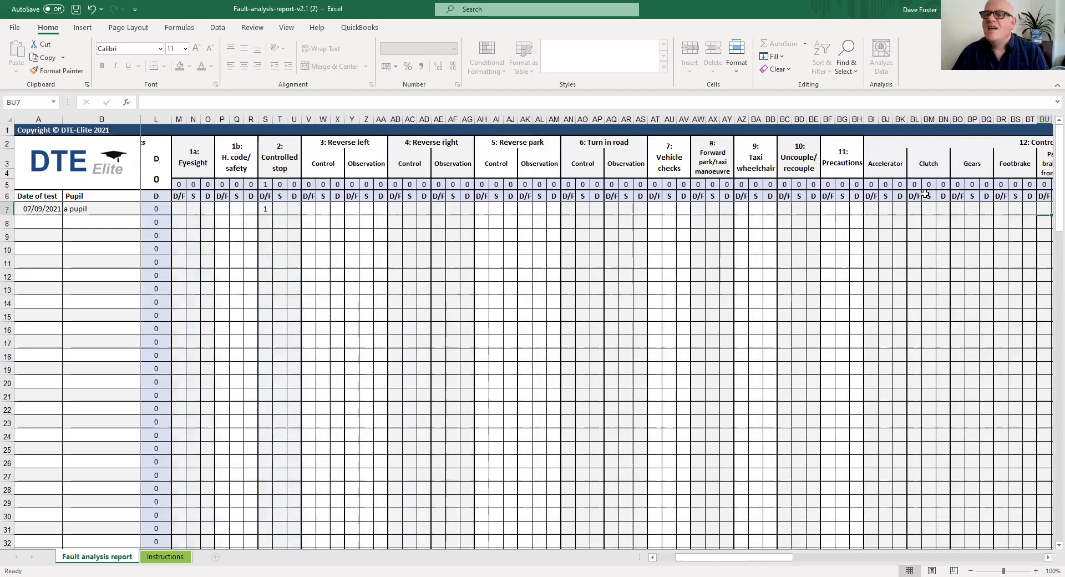
{"action": "key", "text": "Tab"}
{"action": "key", "text": "Tab"}
{"action": "key", "text": "Tab"}
{"action": "key", "text": "Tab"}
{"action": "key", "text": "Tab"}
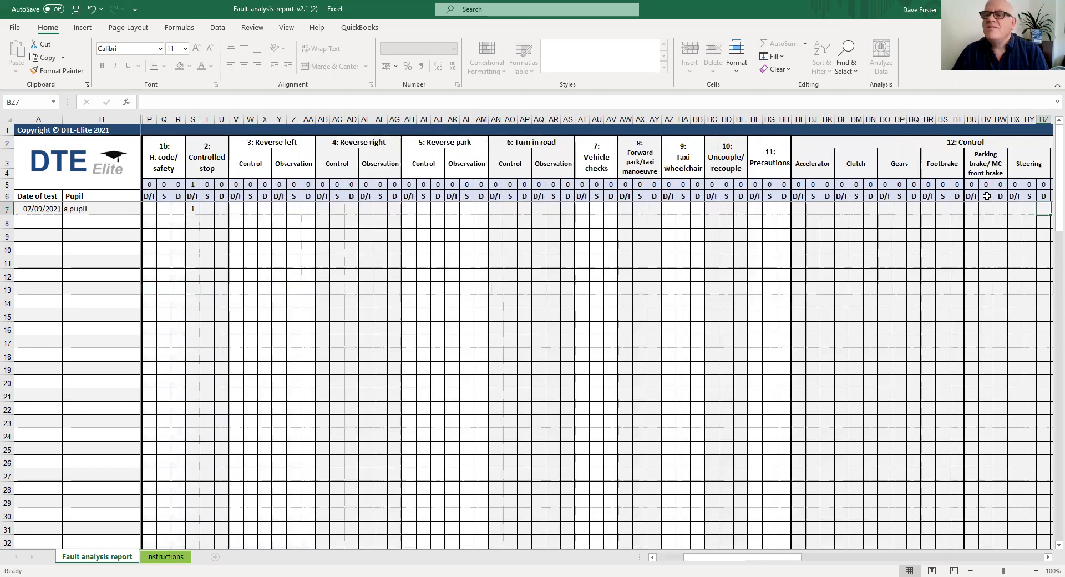
{"action": "key", "text": "Tab"}
{"action": "key", "text": "Tab"}
{"action": "key", "text": "Tab"}
{"action": "key", "text": "Tab"}
{"action": "key", "text": "Tab"}
{"action": "left_click", "coordinate": [943, 208]}
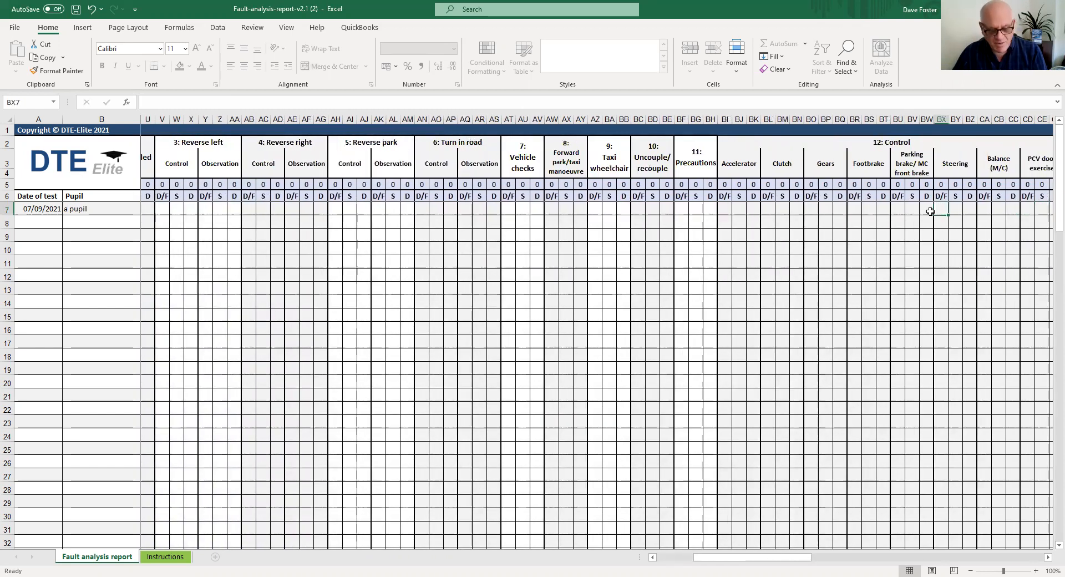
{"action": "type", "text": "1"}
{"action": "key", "text": "Tab"}
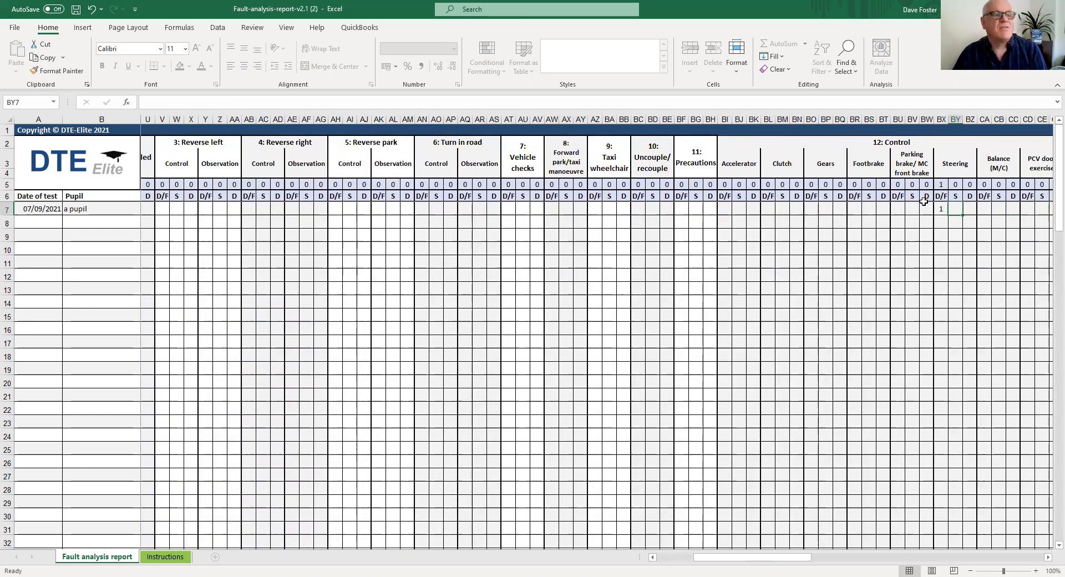
Record 1 driving fault (D/F) under Signalling for the test in row 7.
{"action": "key", "text": "Tab"}
{"action": "key", "text": "Tab"}
{"action": "key", "text": "Tab"}
{"action": "key", "text": "Tab"}
{"action": "key", "text": "Tab"}
{"action": "key", "text": "Tab"}
{"action": "key", "text": "Tab"}
{"action": "key", "text": "Tab"}
{"action": "key", "text": "Tab"}
{"action": "key", "text": "Tab"}
{"action": "key", "text": "Tab"}
{"action": "key", "text": "Tab"}
{"action": "key", "text": "Tab"}
{"action": "key", "text": "Tab"}
{"action": "key", "text": "Tab"}
{"action": "key", "text": "Tab"}
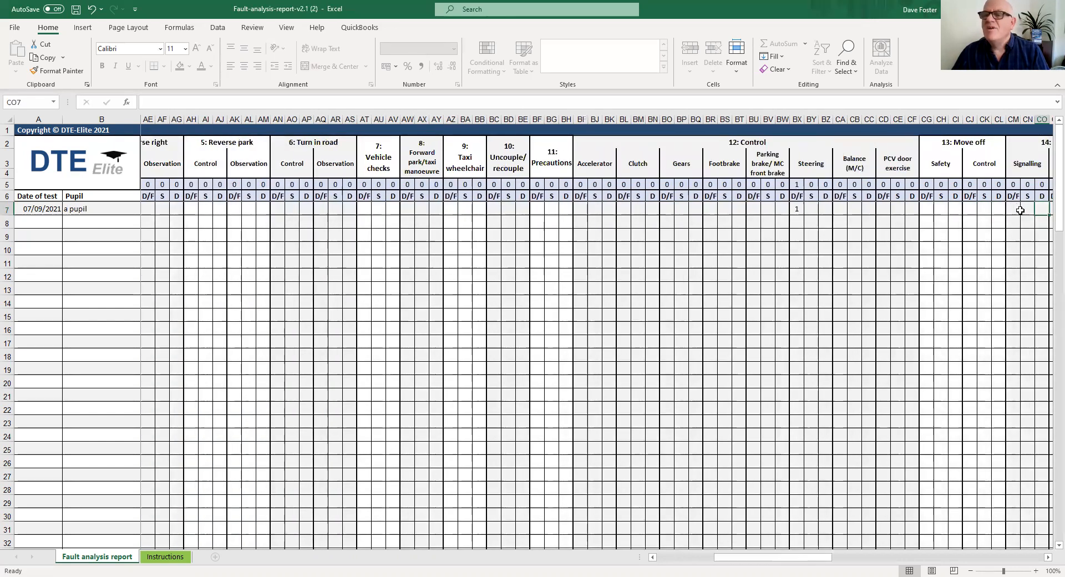
{"action": "key", "text": "Tab"}
{"action": "left_click", "coordinate": [999, 210]}
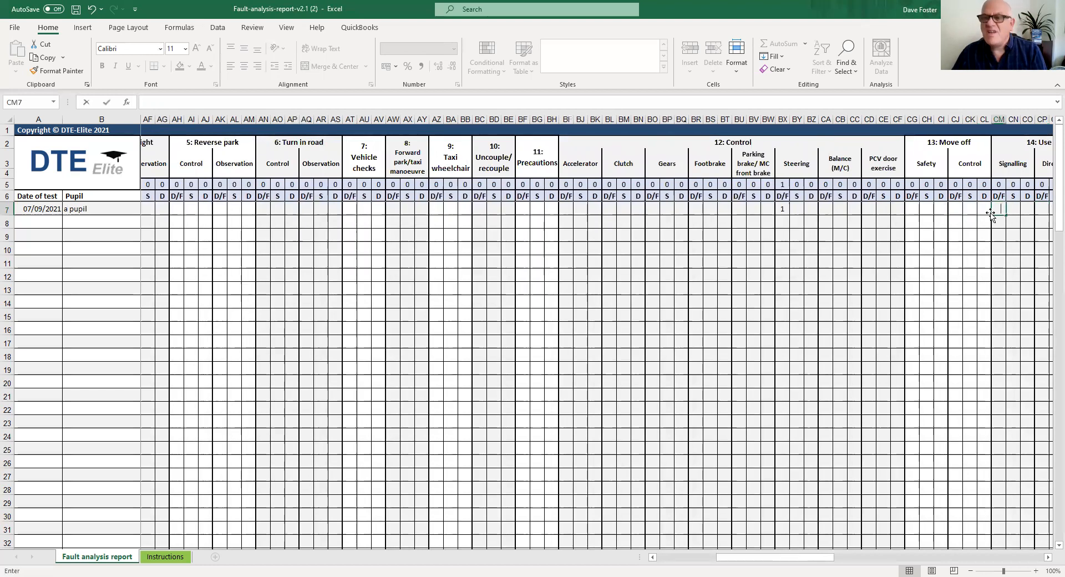
{"action": "type", "text": "1"}
{"action": "key", "text": "Left"}
Return to the start of row 7 and review the fault totals and standards check indicators.
{"action": "key", "text": "Left"}
{"action": "key", "text": "Left"}
{"action": "key", "text": "Left"}
{"action": "key", "text": "Left"}
{"action": "key", "text": "Left"}
{"action": "key", "text": "Left"}
{"action": "key", "text": "Left"}
{"action": "key", "text": "Left"}
{"action": "key", "text": "Left"}
{"action": "key", "text": "Left"}
{"action": "key", "text": "Left"}
{"action": "key", "text": "Left"}
{"action": "key", "text": "Left"}
{"action": "key", "text": "Left"}
{"action": "key", "text": "Left"}
{"action": "key", "text": "Left"}
{"action": "key", "text": "Left"}
{"action": "key", "text": "Left"}
{"action": "key", "text": "Left"}
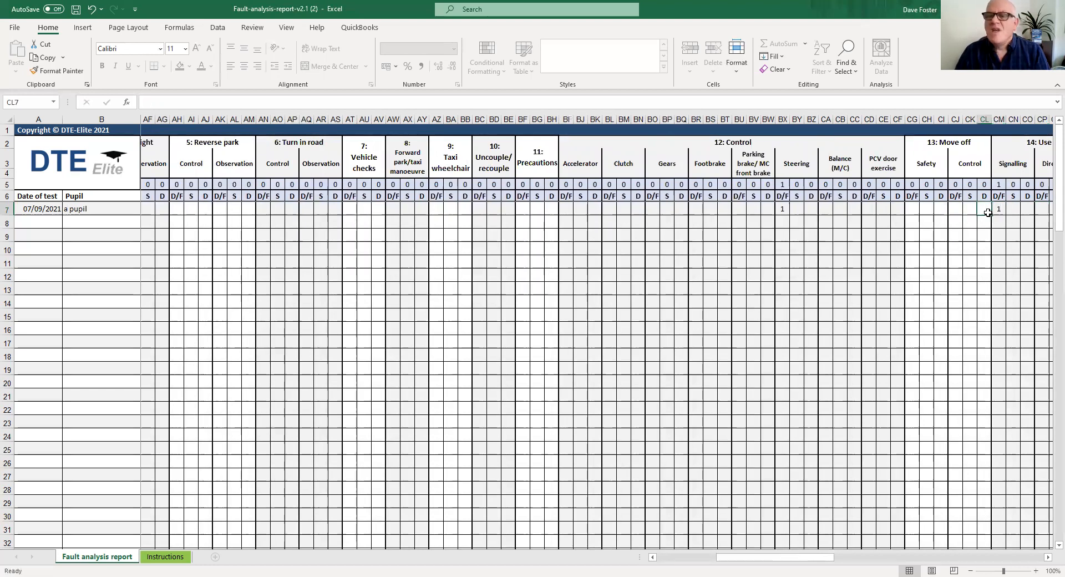
{"action": "key", "text": "Left"}
{"action": "key", "text": "Left"}
{"action": "key", "text": "Left"}
{"action": "key", "text": "Left"}
{"action": "key", "text": "Left"}
{"action": "key", "text": "Left"}
{"action": "key", "text": "Left"}
{"action": "key", "text": "Left"}
{"action": "key", "text": "Left"}
{"action": "key", "text": "Left"}
{"action": "key", "text": "Left"}
{"action": "key", "text": "Left"}
{"action": "key", "text": "Left"}
{"action": "key", "text": "Left"}
{"action": "key", "text": "Left"}
{"action": "key", "text": "Left"}
{"action": "key", "text": "Left"}
{"action": "key", "text": "Left"}
{"action": "key", "text": "Left"}
{"action": "key", "text": "Left"}
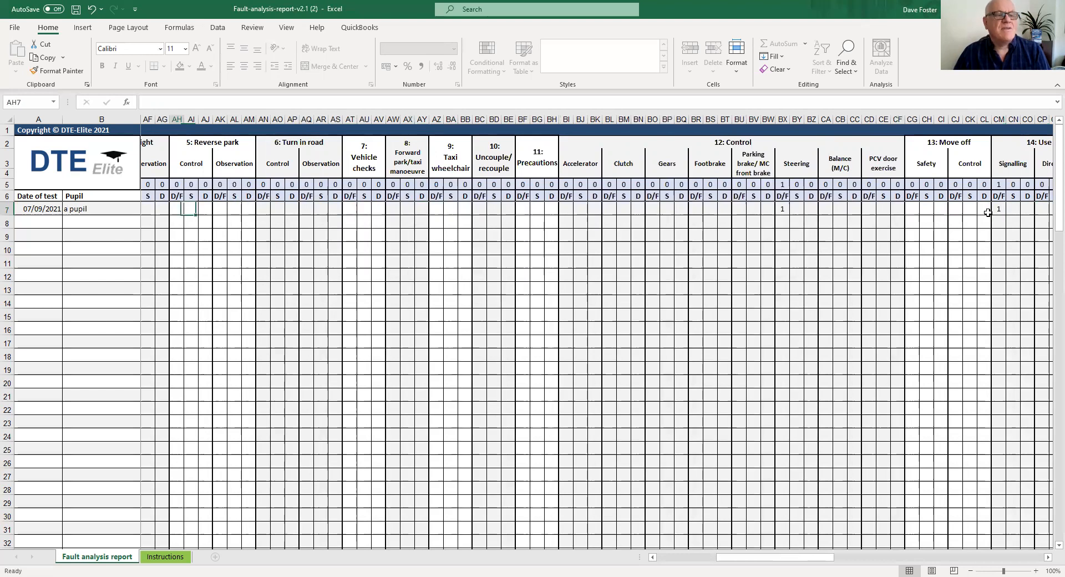
{"action": "key", "text": "Left"}
{"action": "key", "text": "Left"}
{"action": "key", "text": "Left"}
{"action": "key", "text": "Left"}
{"action": "key", "text": "Left"}
{"action": "key", "text": "Left"}
{"action": "key", "text": "Left"}
{"action": "key", "text": "Left"}
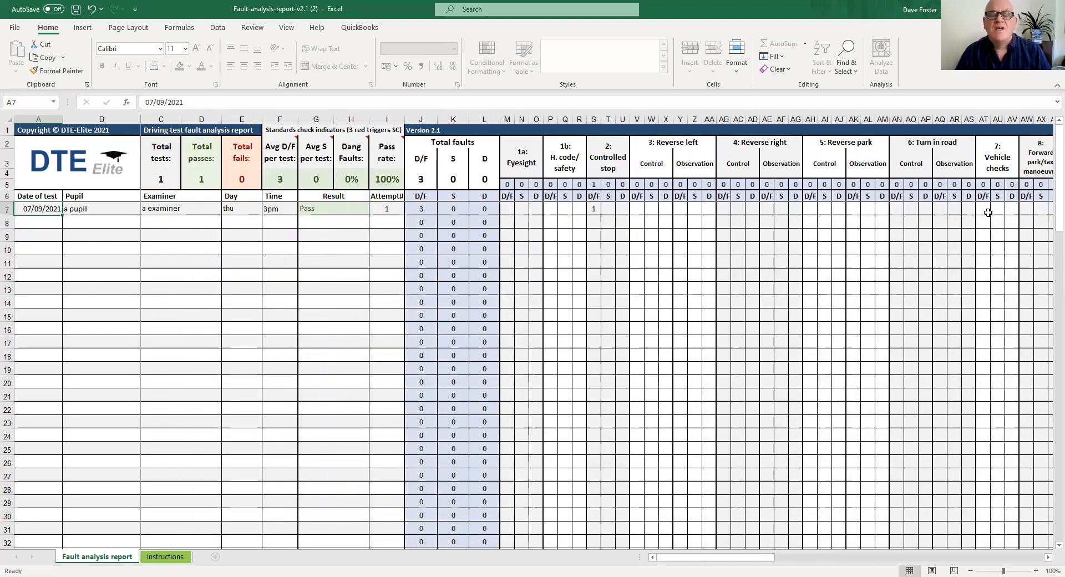
Enter 1 serious fault (S) under Reverse left – Control in row 7 and clear it again.
{"action": "left_click", "coordinate": [654, 209]}
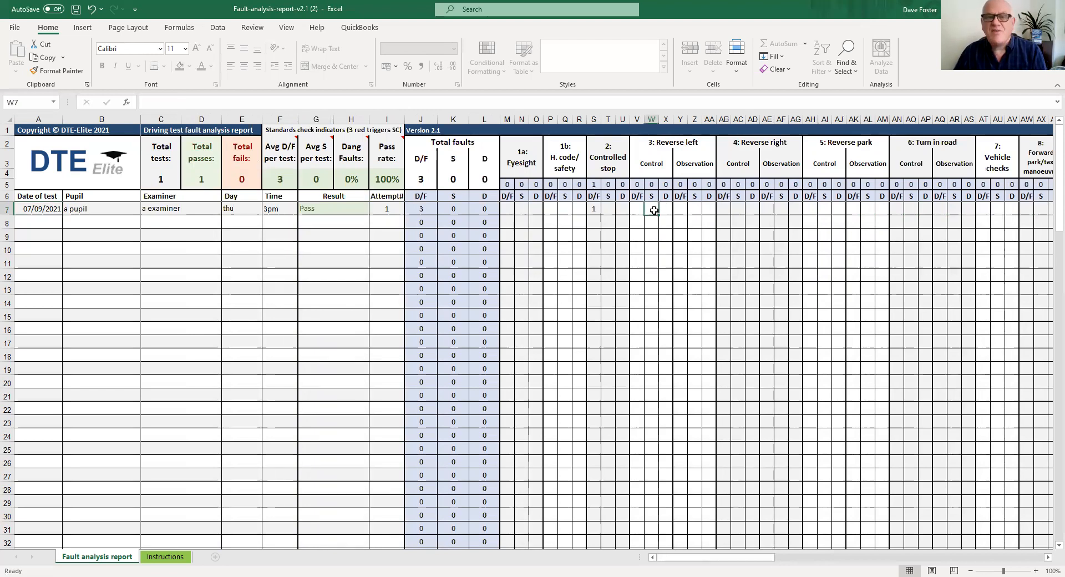
{"action": "type", "text": "1"}
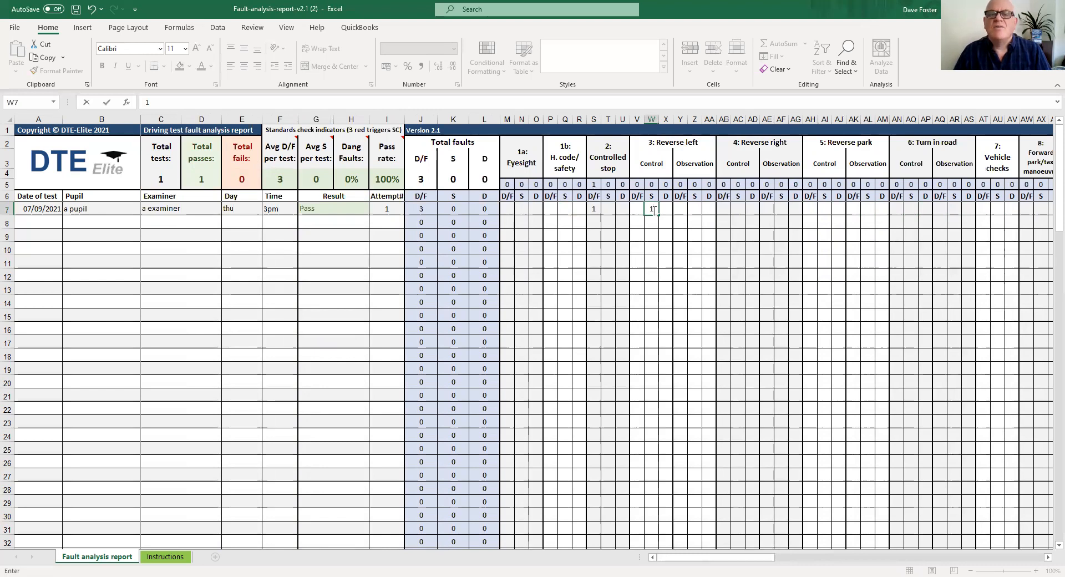
{"action": "key", "text": "Tab"}
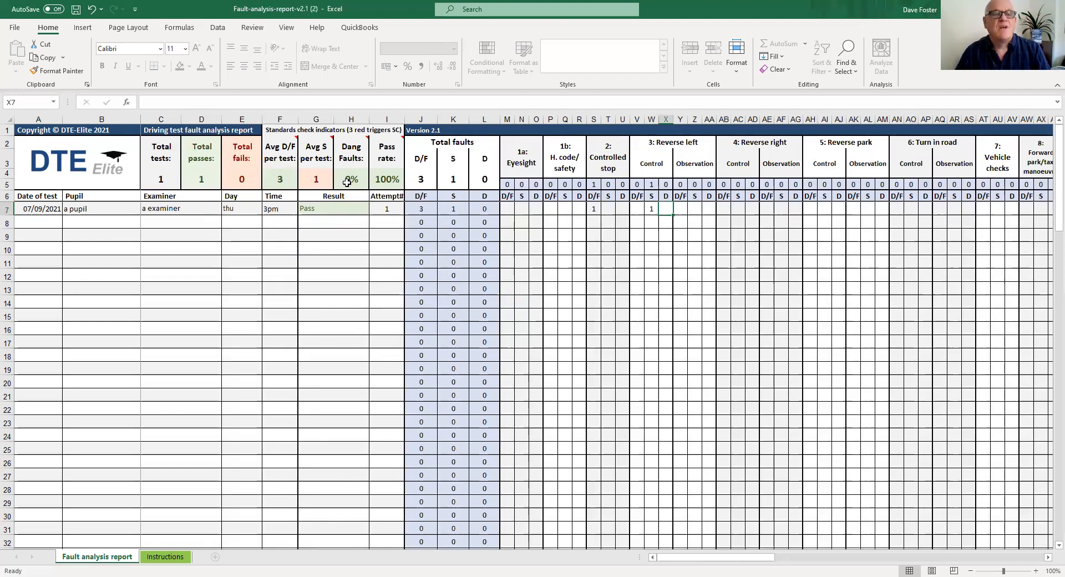
{"action": "left_click", "coordinate": [650, 211]}
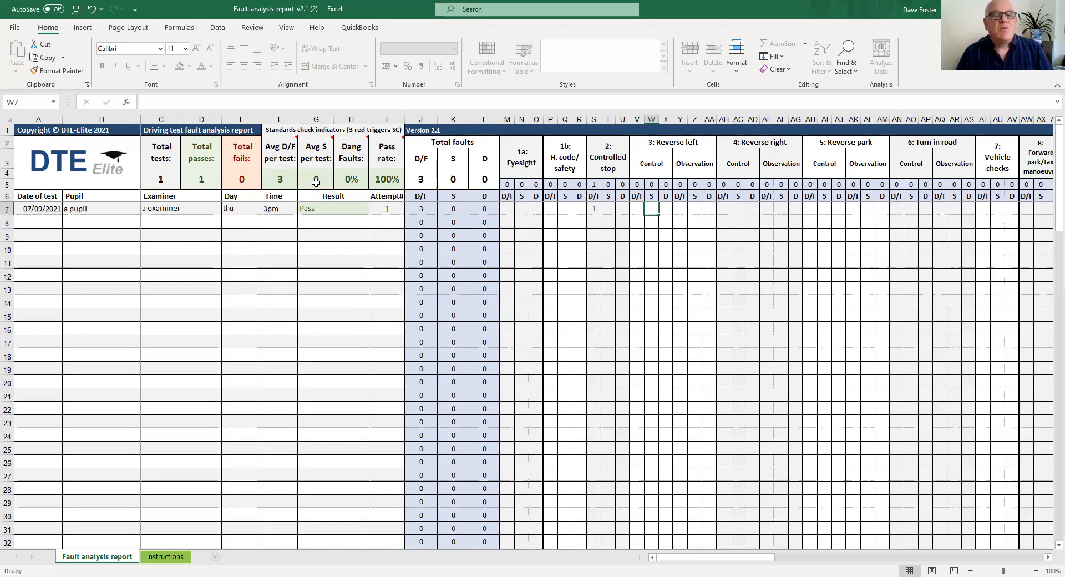
Enter 1 serious fault (S) under Controlled stop in row 8 and 1 under Reverse left – Control in row 10.
{"action": "left_click", "coordinate": [610, 222]}
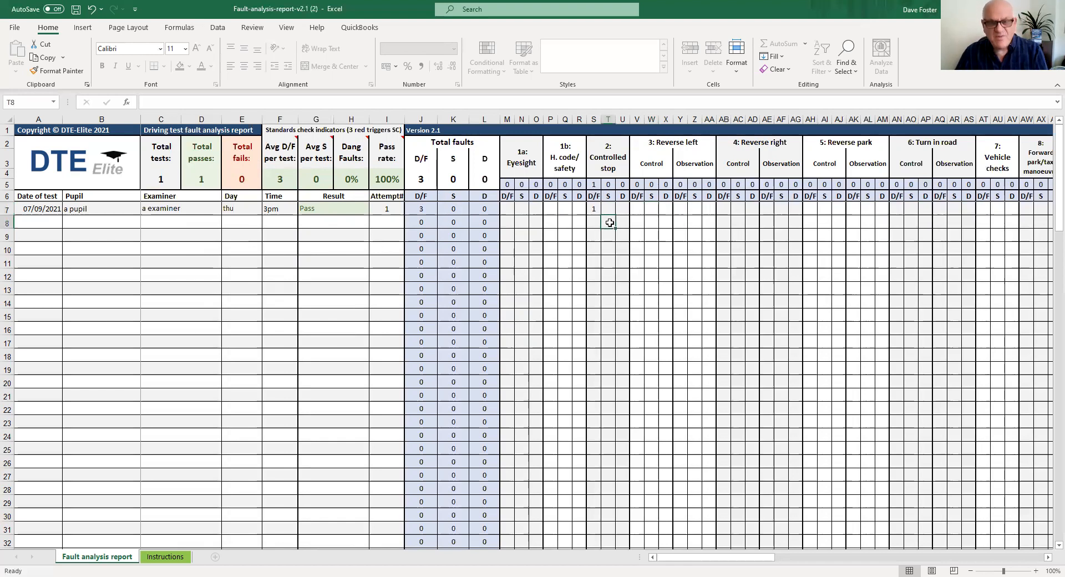
{"action": "type", "text": "1"}
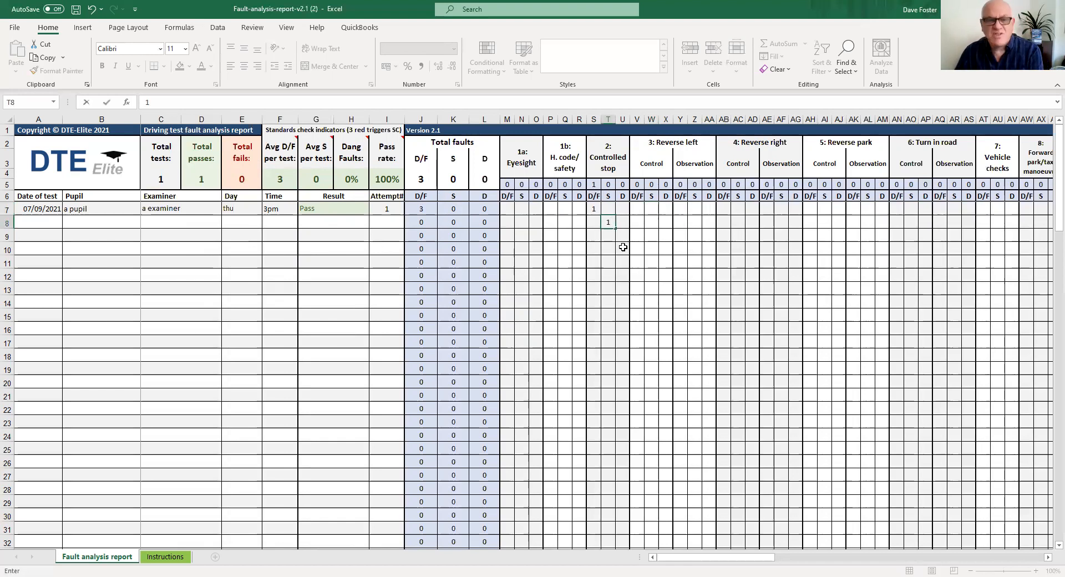
{"action": "key", "text": "Return"}
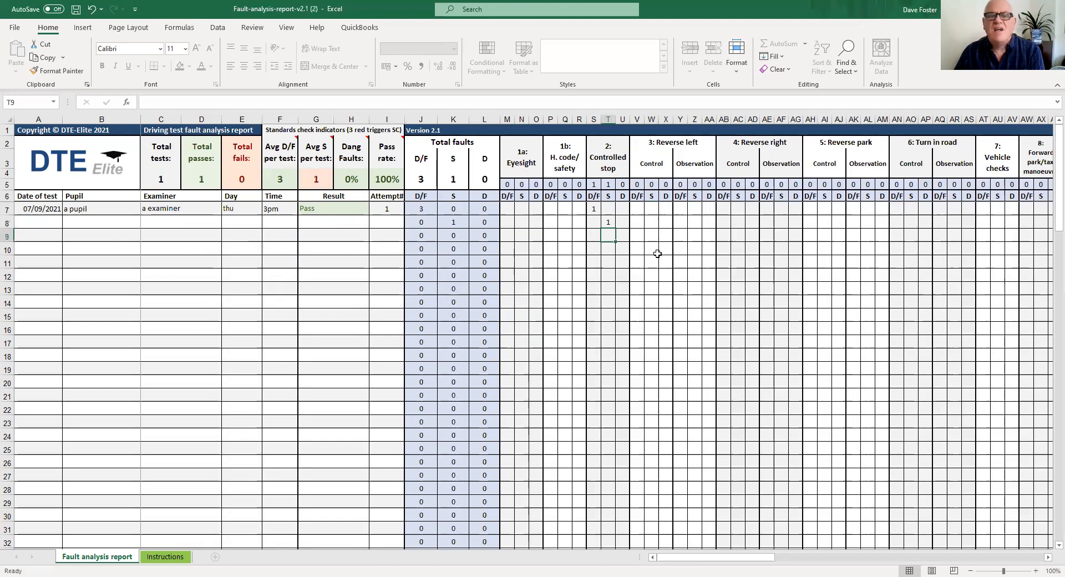
{"action": "left_click_drag", "start_coordinate": [654, 247], "coordinate": [653, 241]}
{"action": "type", "text": "1"}
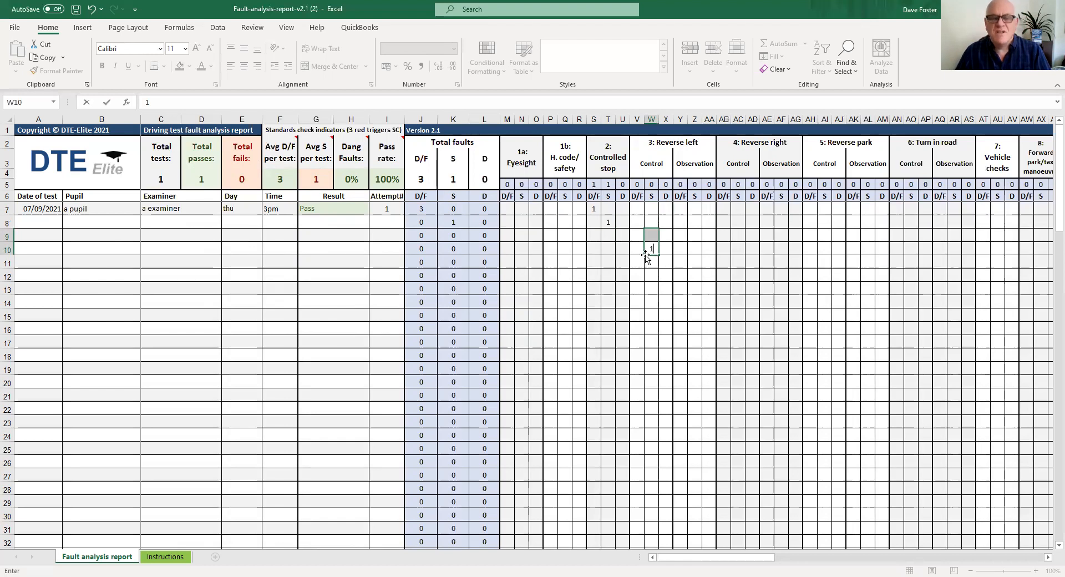
{"action": "key", "text": "Down"}
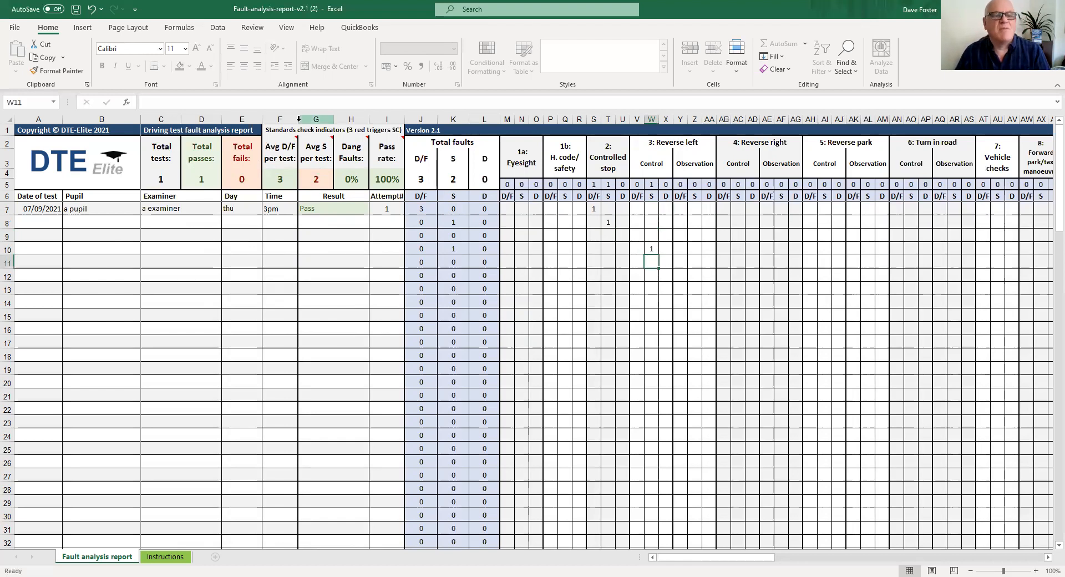
Set the test result to Fail in rows 8 and 9 and check the standards check indicators.
{"action": "left_click", "coordinate": [316, 222]}
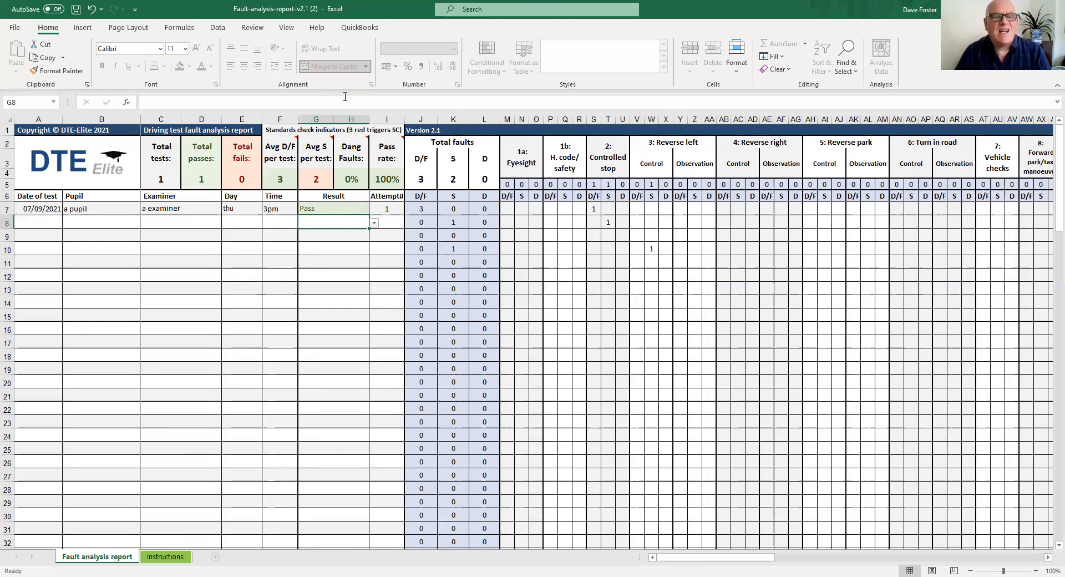
{"action": "left_click", "coordinate": [373, 224]}
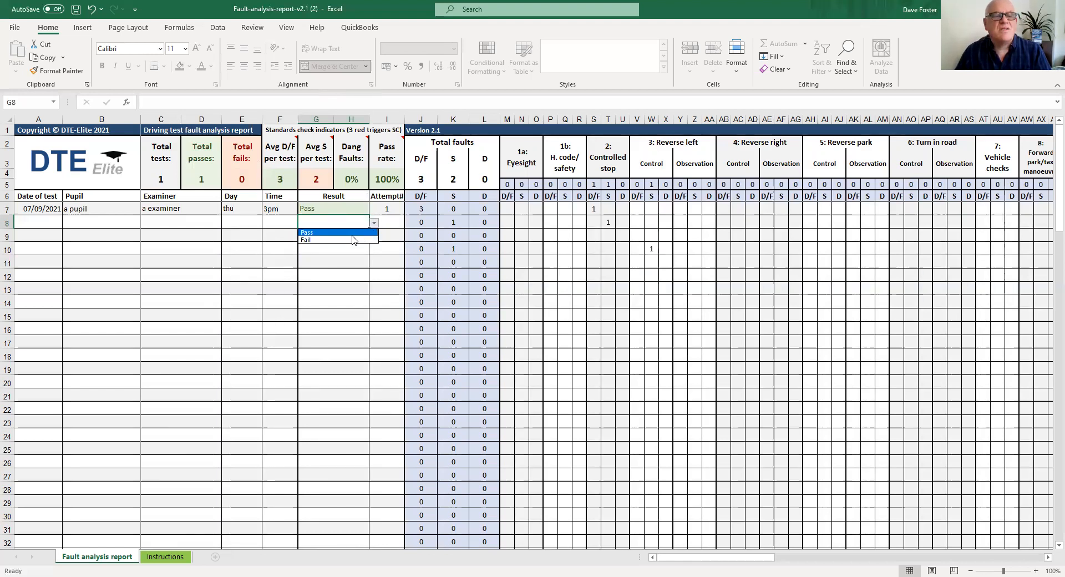
{"action": "left_click", "coordinate": [343, 240]}
{"action": "left_click", "coordinate": [360, 238]}
{"action": "left_click", "coordinate": [342, 254]}
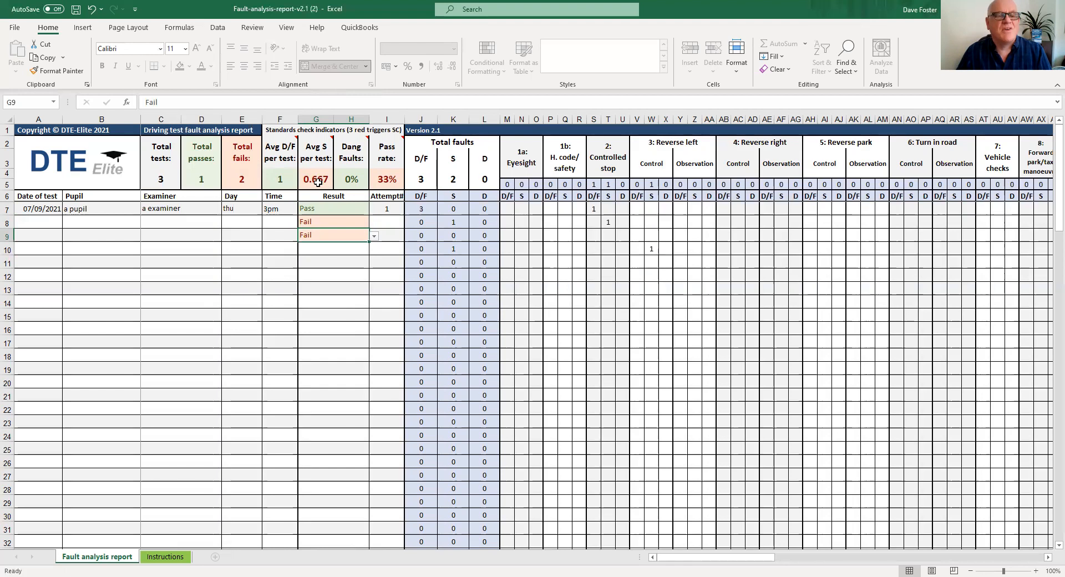
{"action": "mouse_move", "coordinate": [286, 172]}
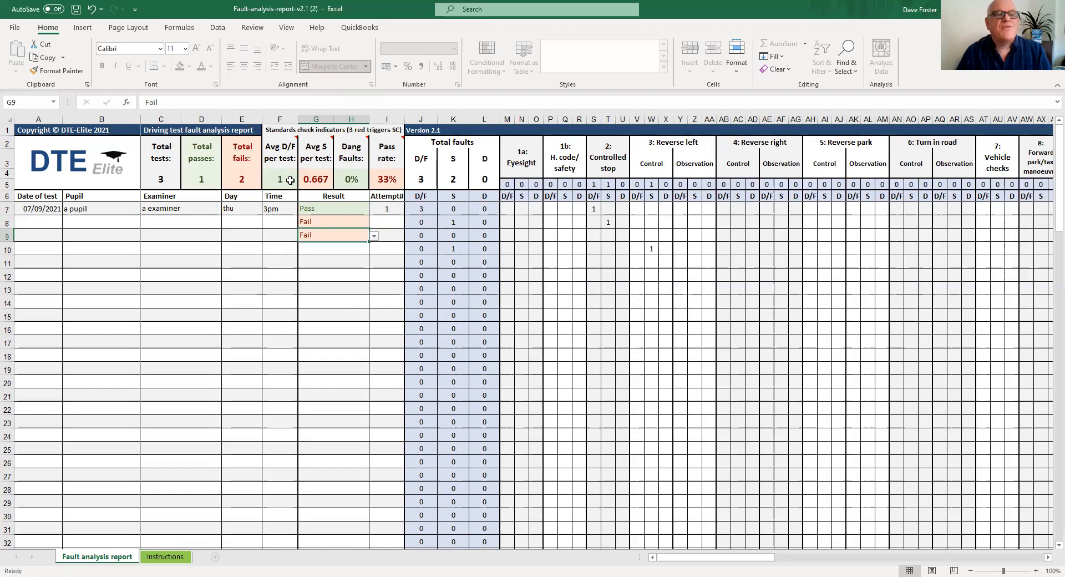
Enter 6 driving faults (D/F) in row 11 and 14 in row 12 under Reverse left – Control.
{"action": "left_click", "coordinate": [653, 262]}
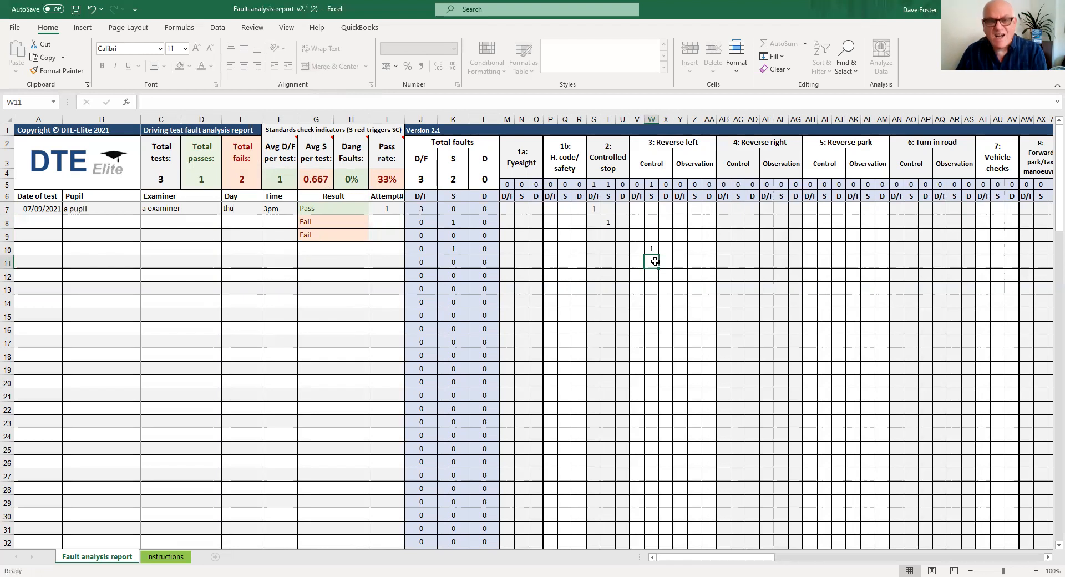
{"action": "type", "text": "6"}
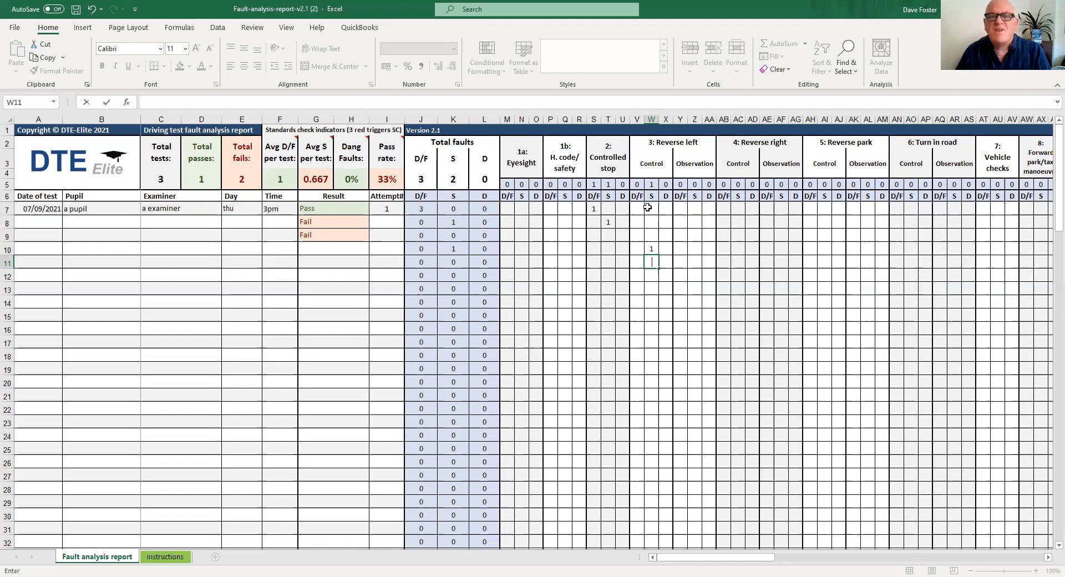
{"action": "left_click", "coordinate": [639, 261]}
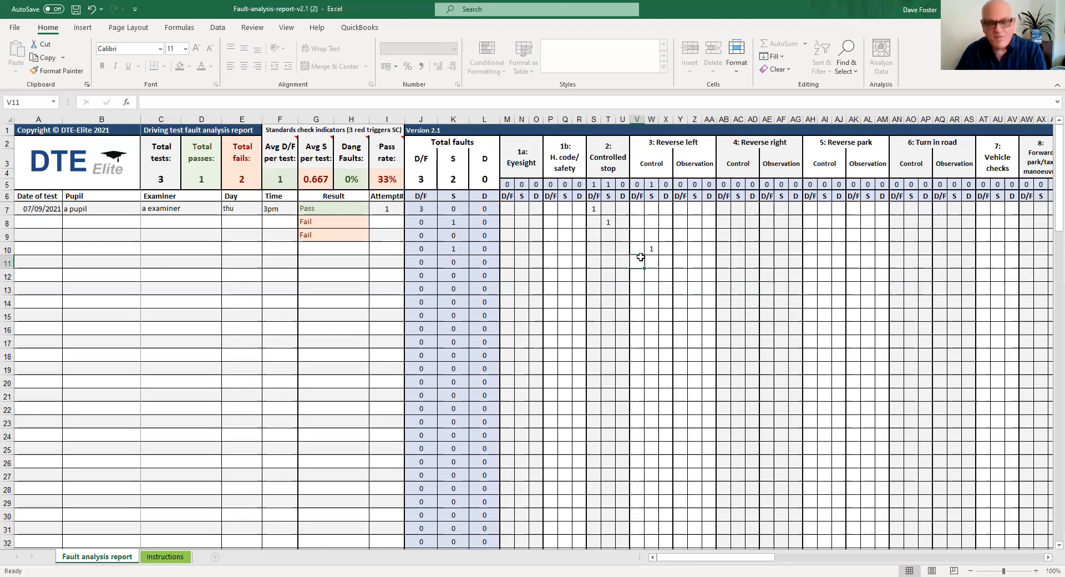
{"action": "type", "text": "6"}
{"action": "key", "text": "Return"}
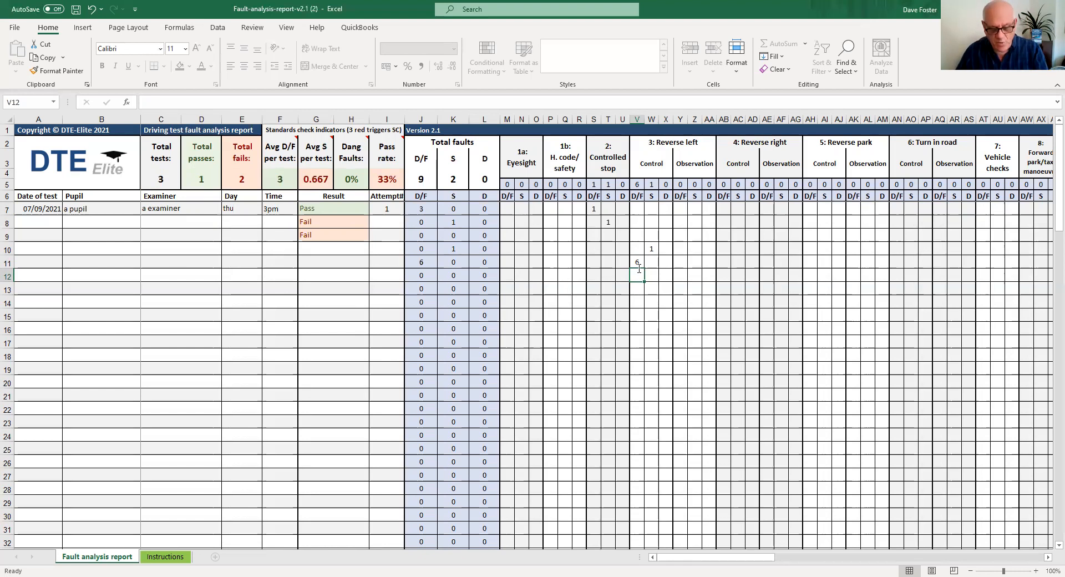
{"action": "type", "text": "14"}
{"action": "key", "text": "Return"}
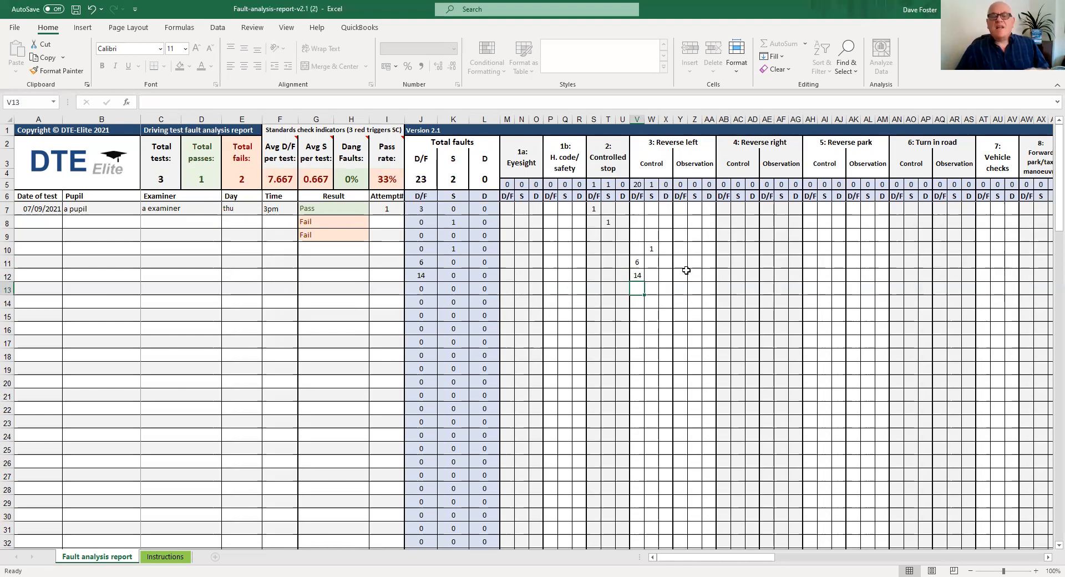
Clear the trial faults in rows 8 to 12 under Controlled stop and Reverse left – Control, keeping row 7.
{"action": "left_click", "coordinate": [636, 276]}
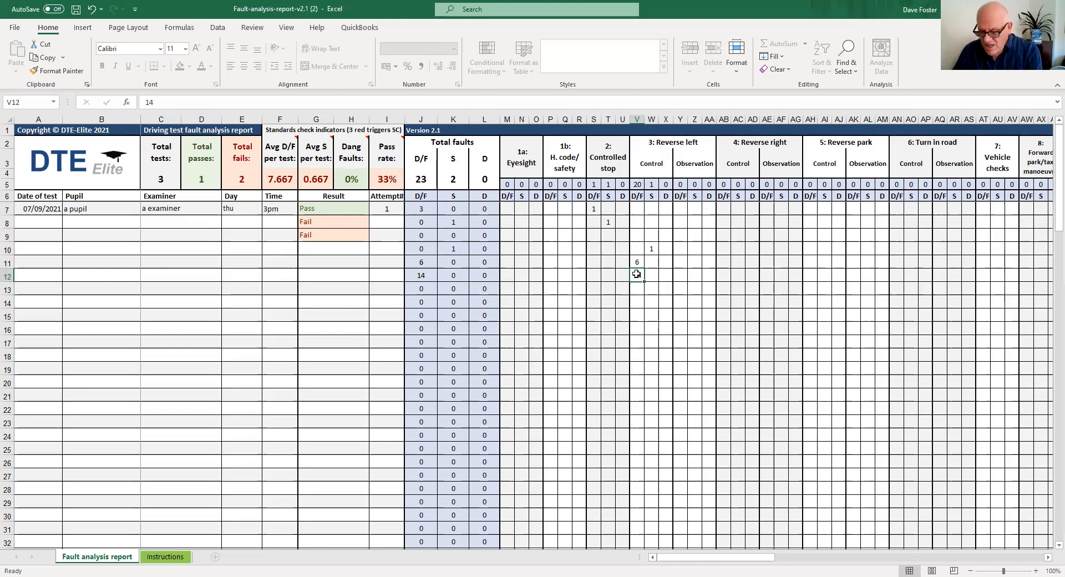
{"action": "key", "text": "Delete"}
{"action": "left_click", "coordinate": [637, 261]}
{"action": "key", "text": "Delete"}
{"action": "left_click", "coordinate": [647, 246]}
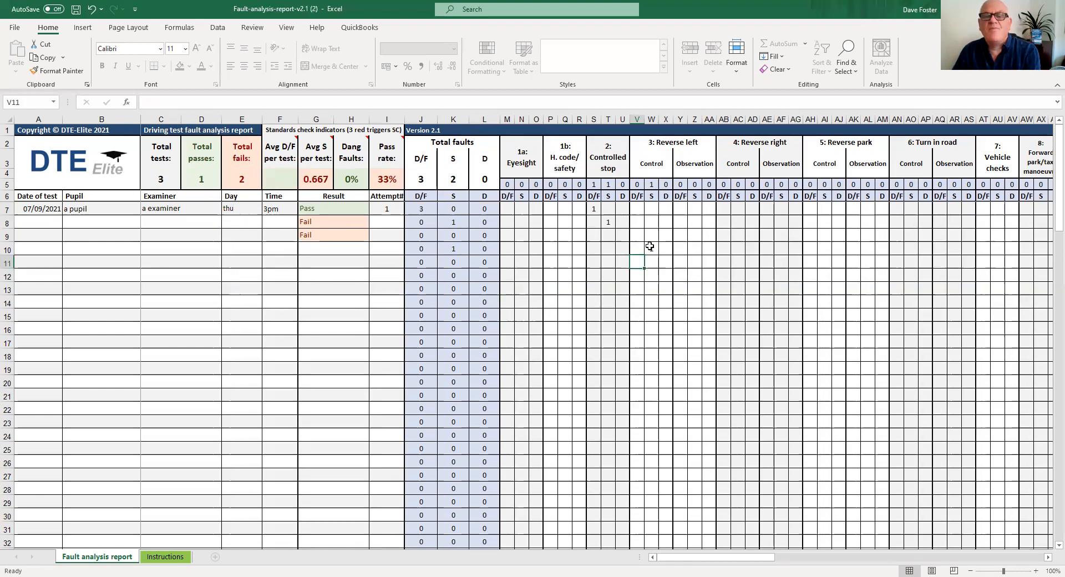
{"action": "key", "text": "Delete"}
{"action": "left_click", "coordinate": [609, 222]}
{"action": "key", "text": "Delete"}
{"action": "left_click", "coordinate": [599, 209]}
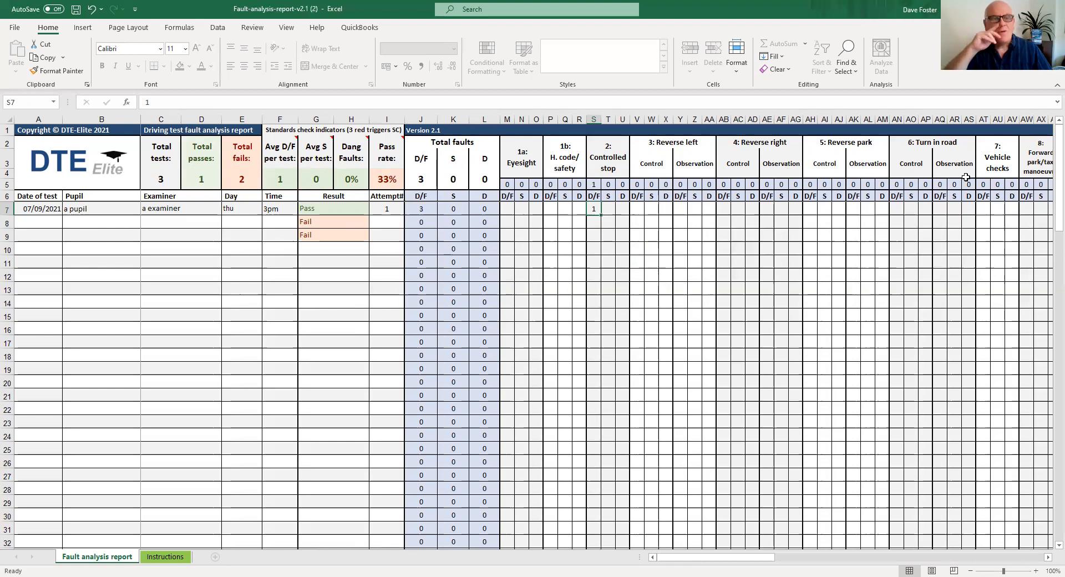
Clear the Fail results from rows 9 and 8.
{"action": "left_click", "coordinate": [312, 234]}
{"action": "key", "text": "Delete"}
{"action": "key", "text": "Up"}
{"action": "key", "text": "Delete"}
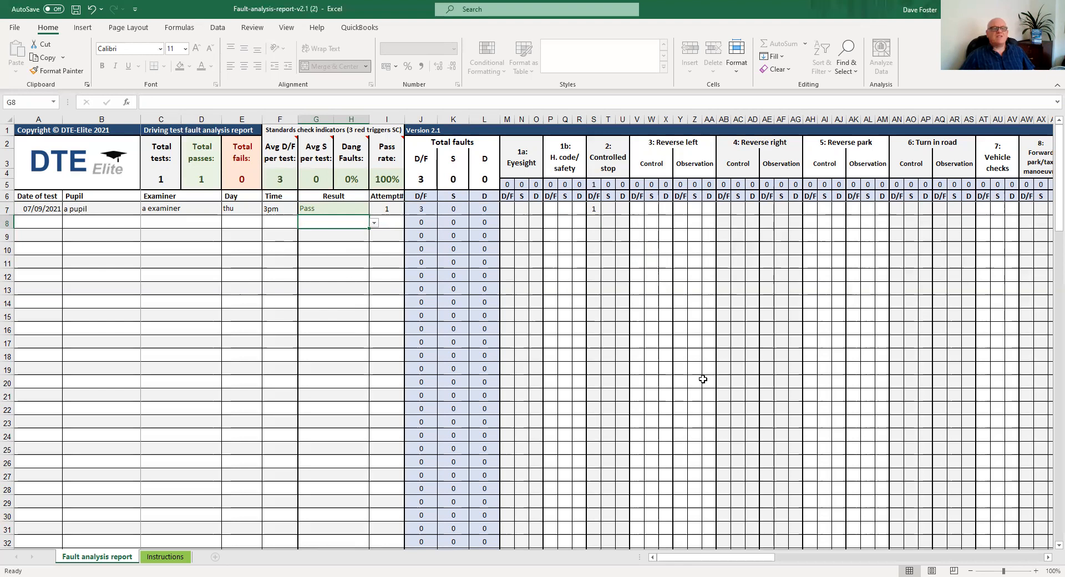
Look across the fault categories of the report and open the Instructions sheet to review its demo data and guidance notes.
{"action": "left_click_drag", "start_coordinate": [709, 558], "coordinate": [823, 558]}
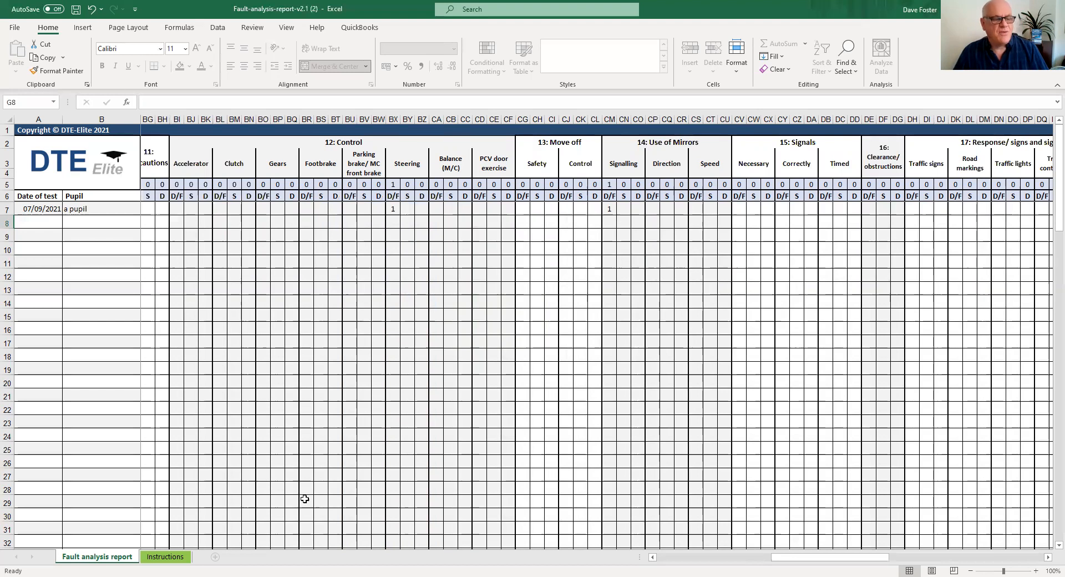
{"action": "left_click", "coordinate": [167, 557]}
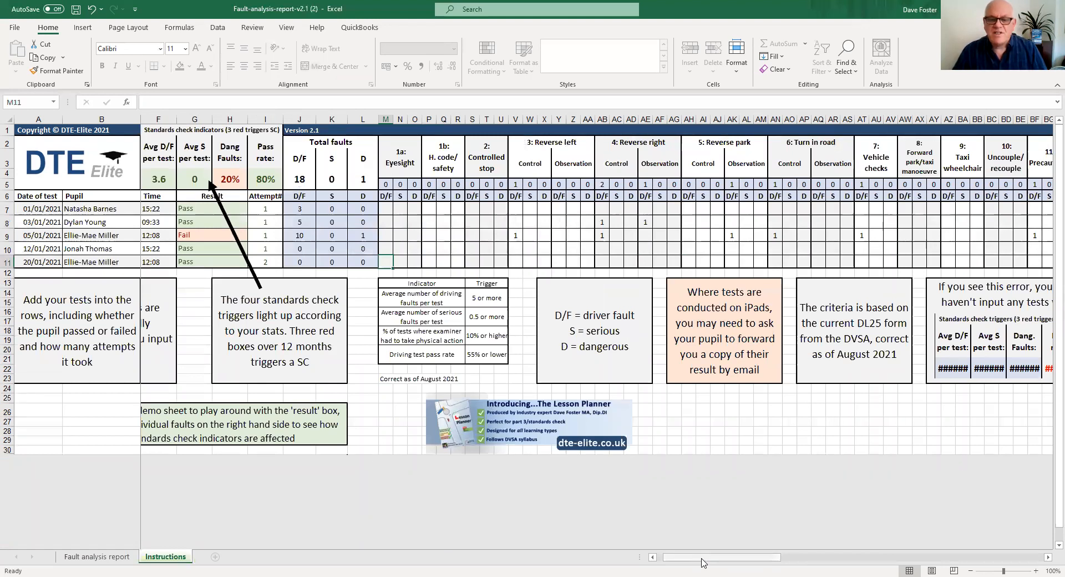
{"action": "scroll", "coordinate": [213, 219], "scroll_direction": "left", "scroll_amount": 3}
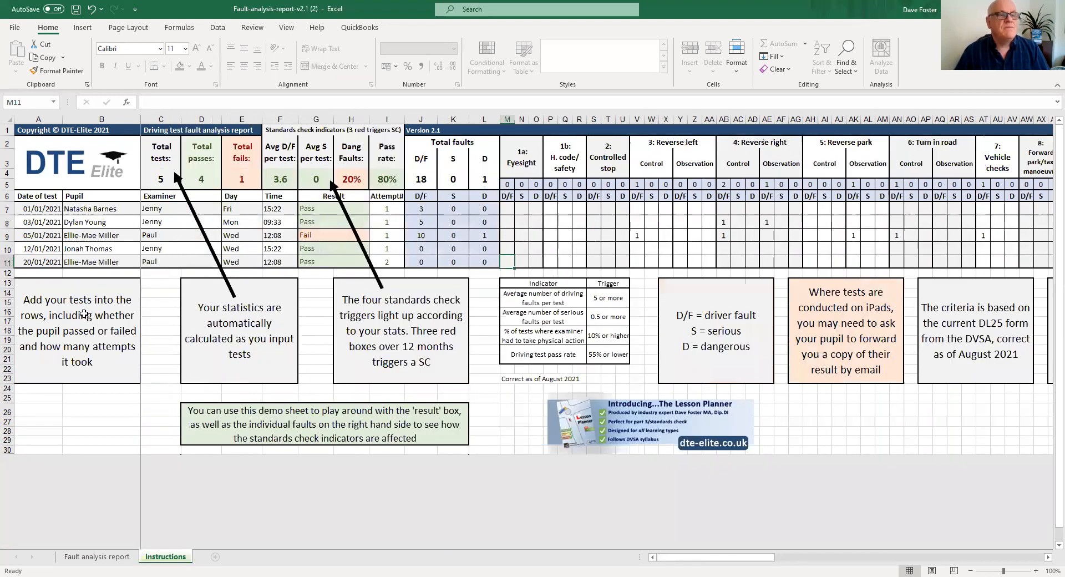